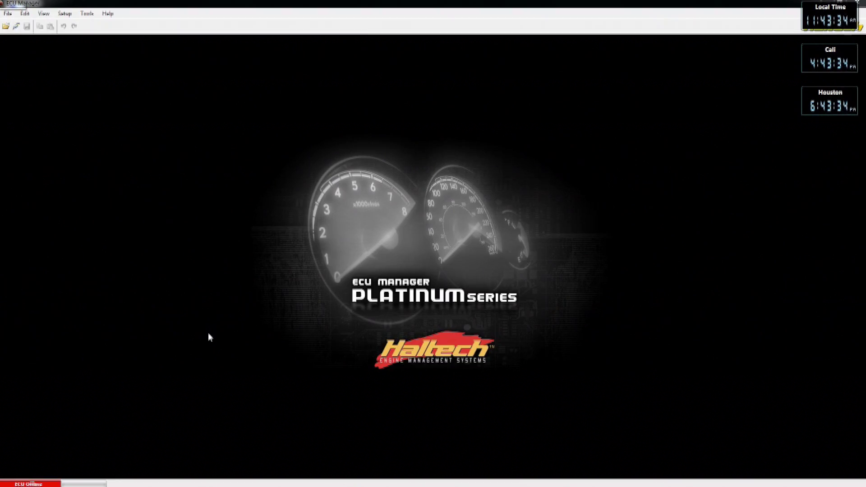
# Step: Go online with the ECU to load its map, live gauges and the Fuel Base table
pyautogui.click(17, 26)
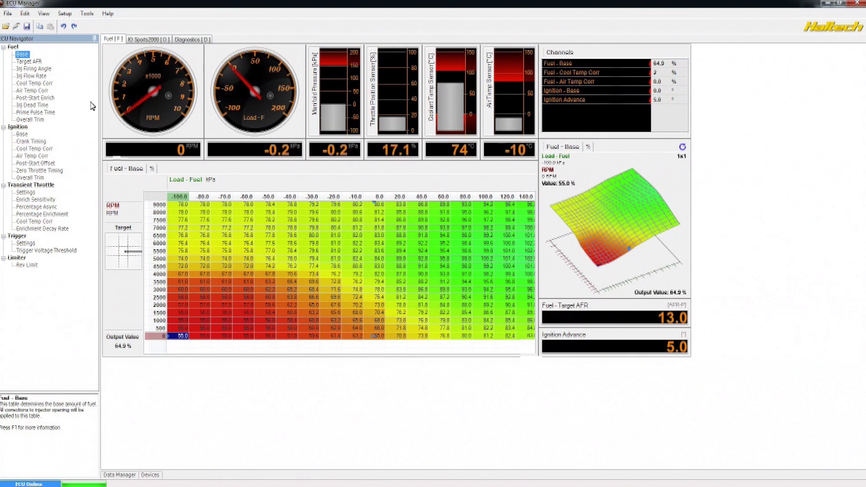
pyautogui.click(65, 14)
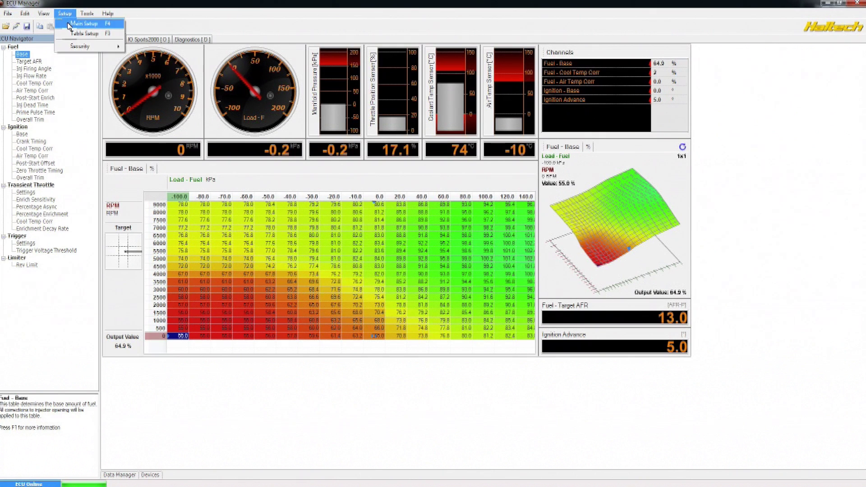
# Step: Set input DPI1 as a Digital Fuel Composition Sensor (50–150 Hz to 0–100%) and apply it
pyautogui.click(68, 25)
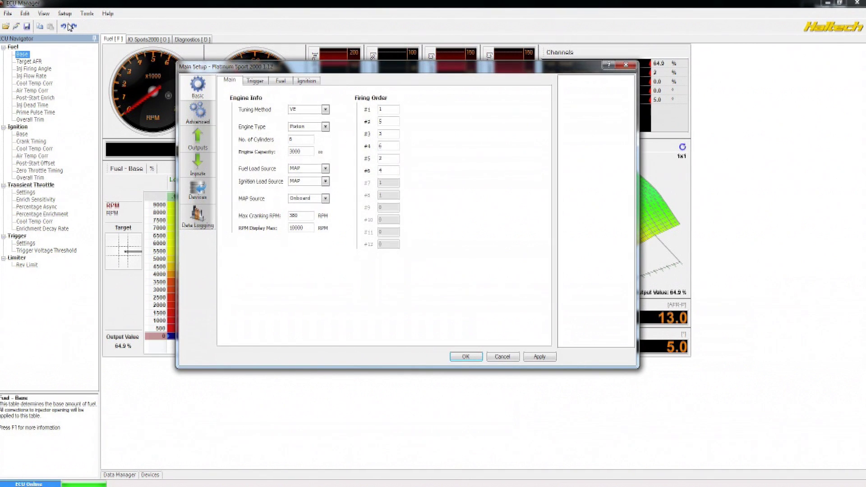
pyautogui.click(196, 166)
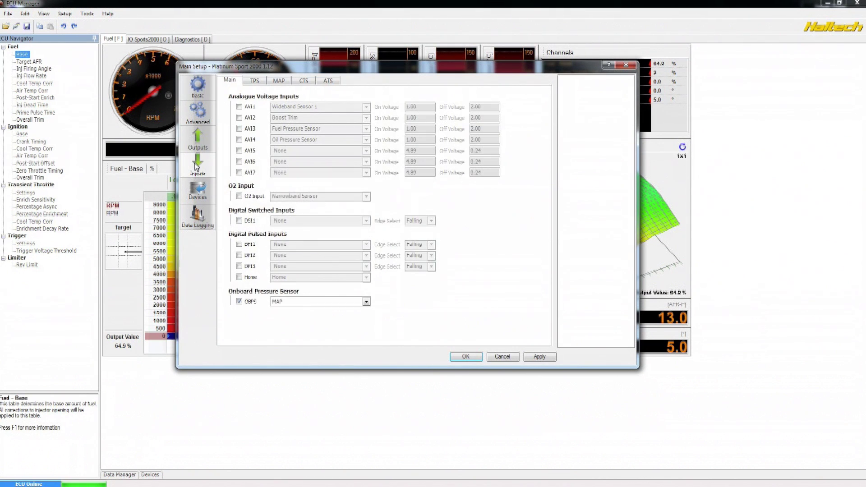
pyautogui.click(240, 245)
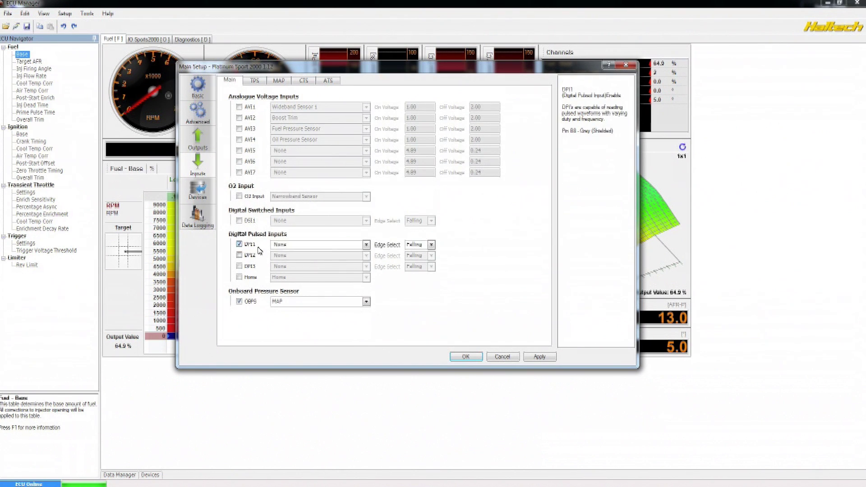
pyautogui.click(334, 248)
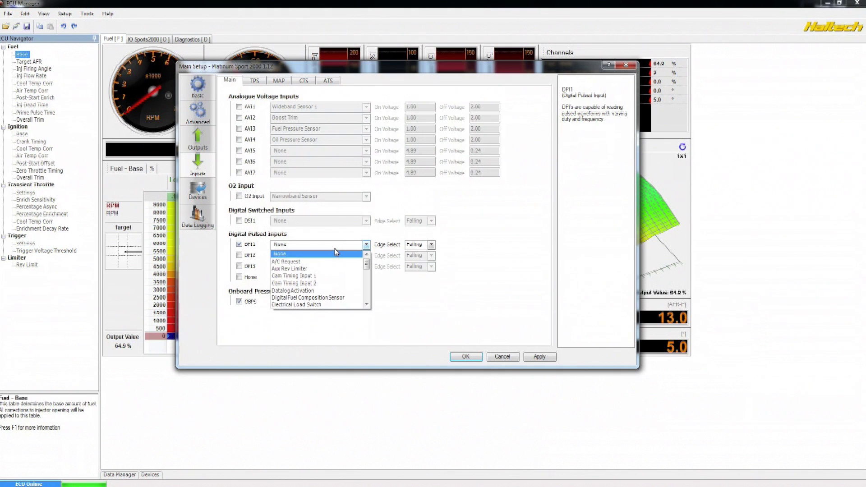
pyautogui.click(333, 299)
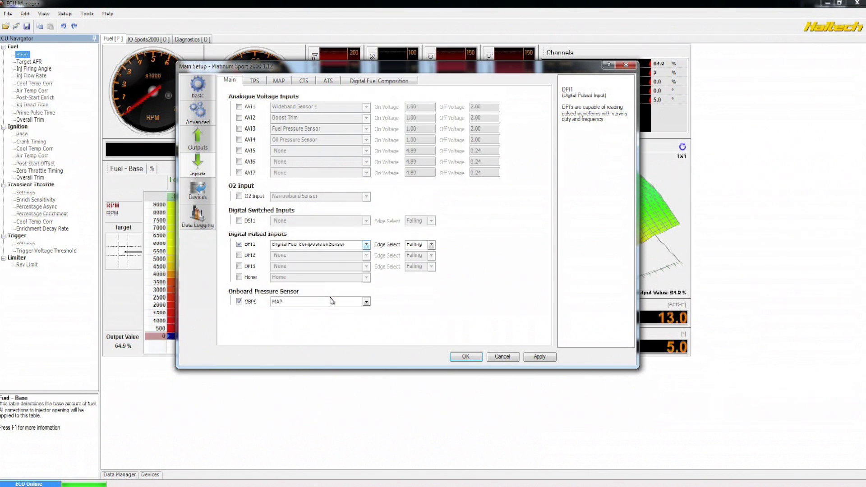
pyautogui.click(392, 84)
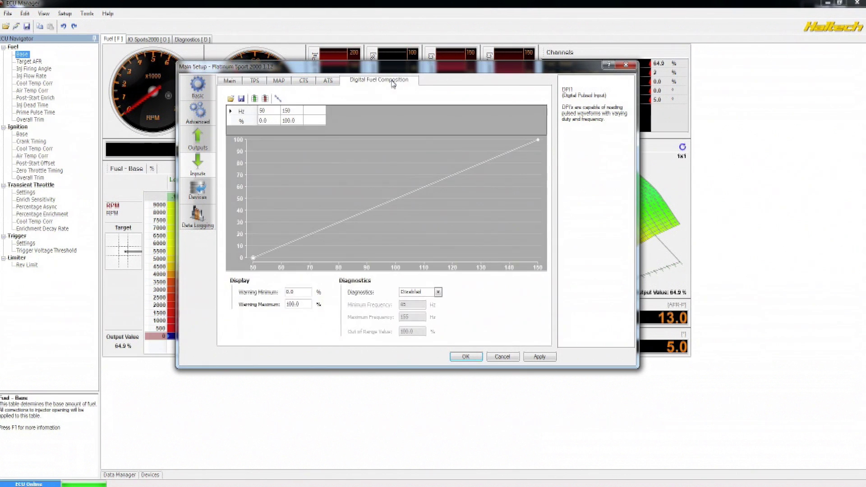
pyautogui.click(263, 111)
pyautogui.click(541, 357)
# Step: Save and close Main Setup, then reboot the ECU
pyautogui.click(469, 357)
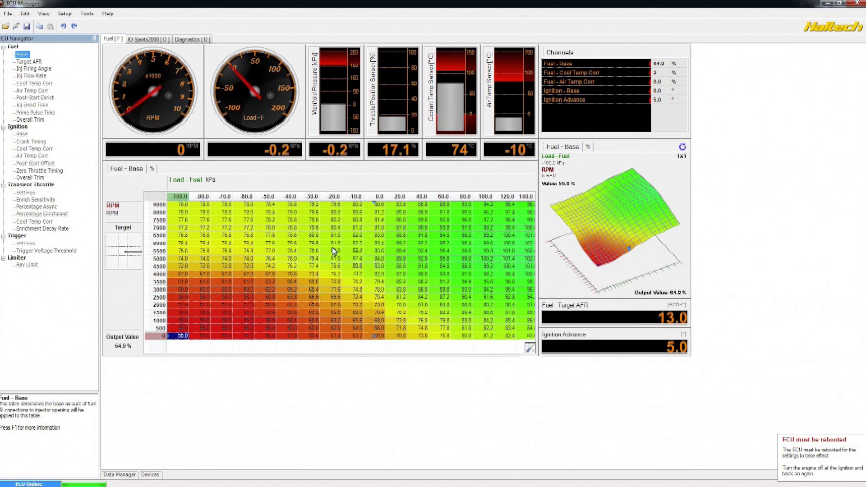
pyautogui.click(90, 14)
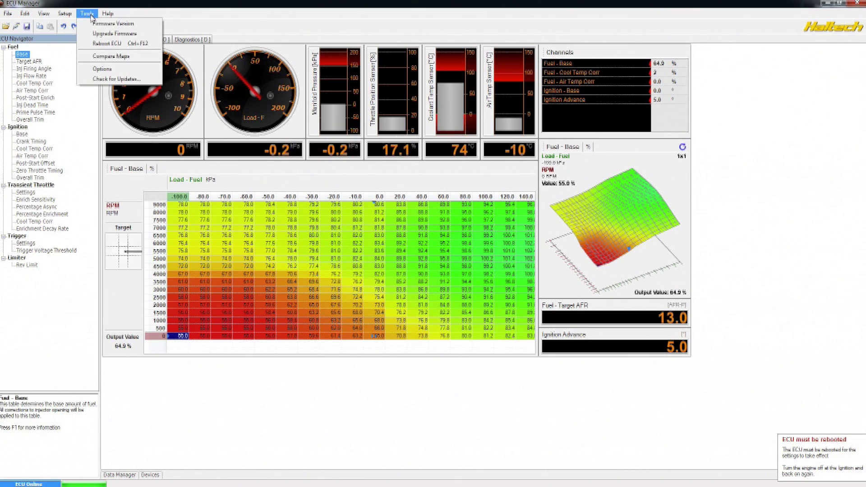
pyautogui.click(97, 44)
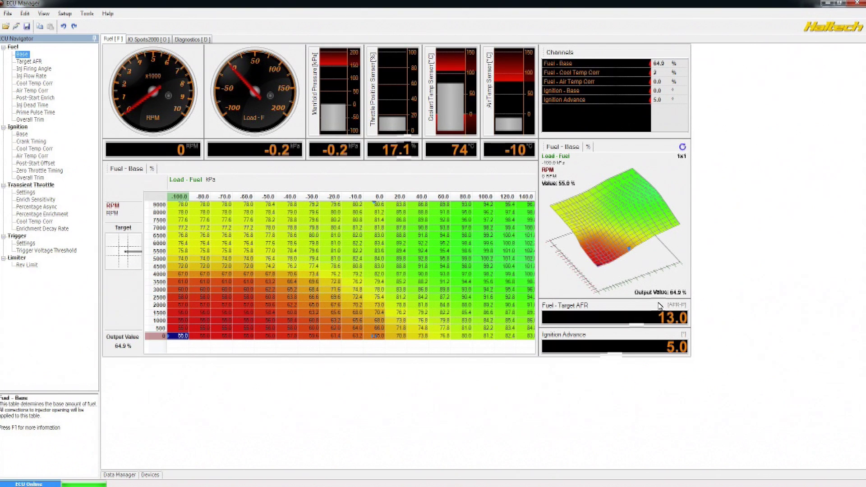
# Step: Add a live number display showing the DPI1 Freq channel
pyautogui.rightClick(707, 223)
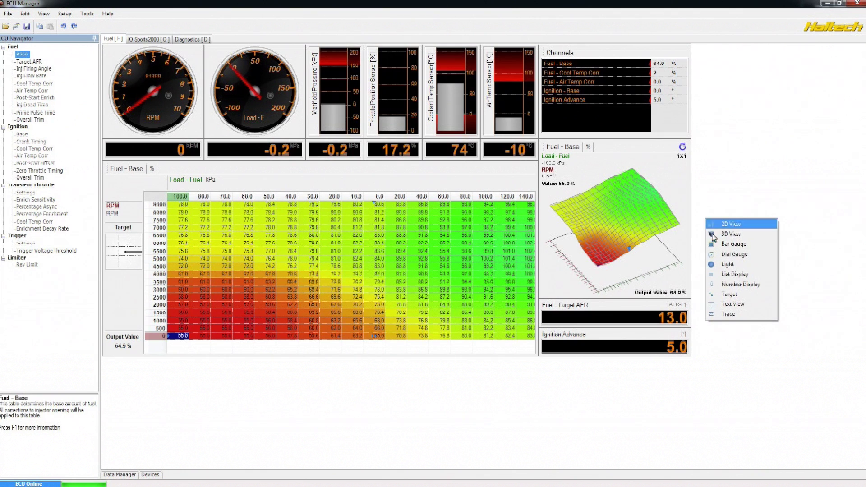
pyautogui.click(727, 285)
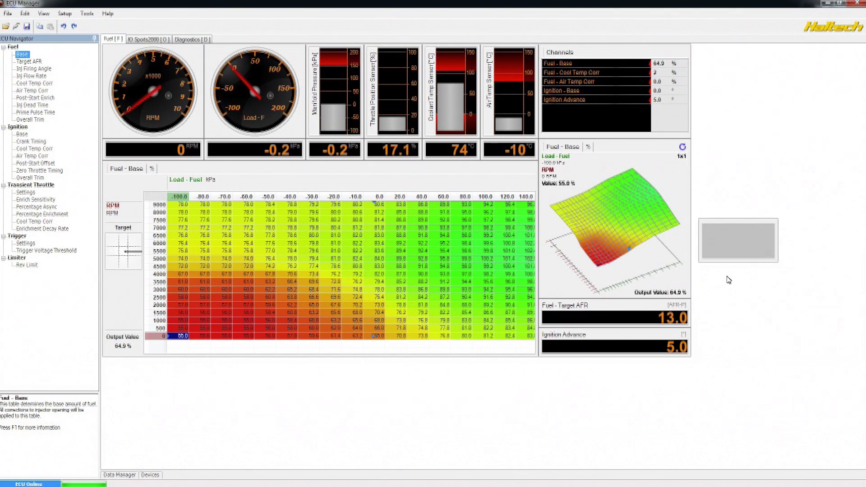
pyautogui.rightClick(728, 245)
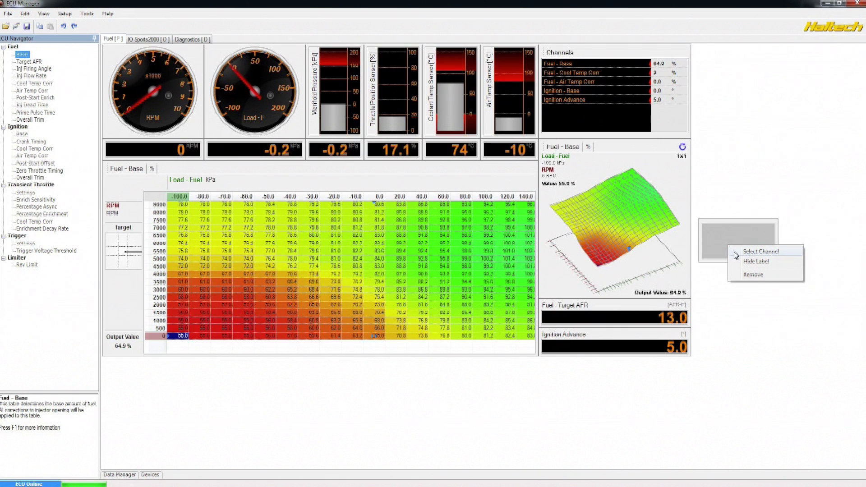
pyautogui.click(736, 252)
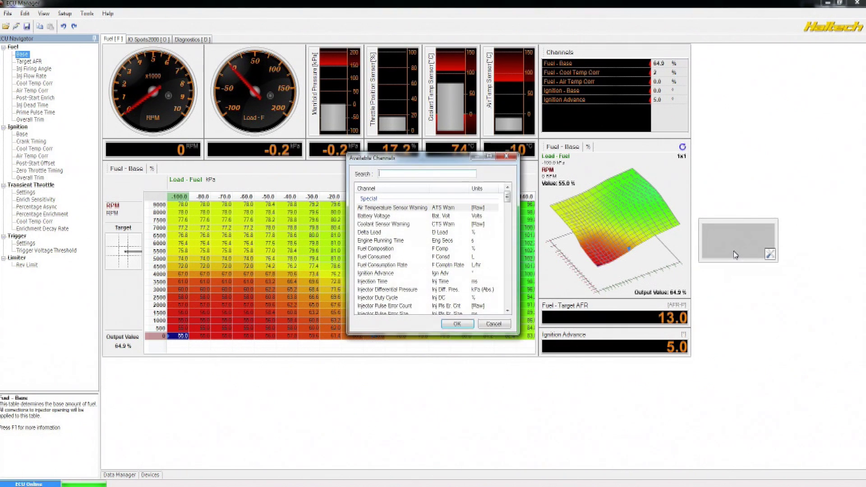
pyautogui.write('dut')
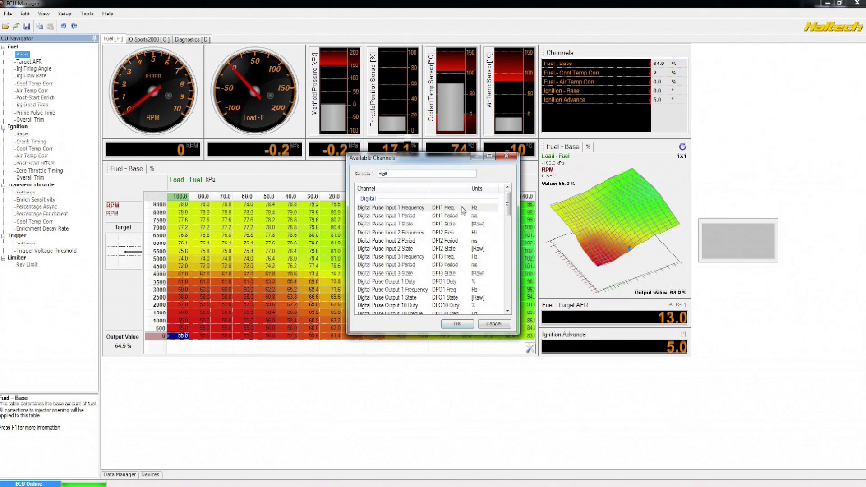
pyautogui.doubleClick(453, 211)
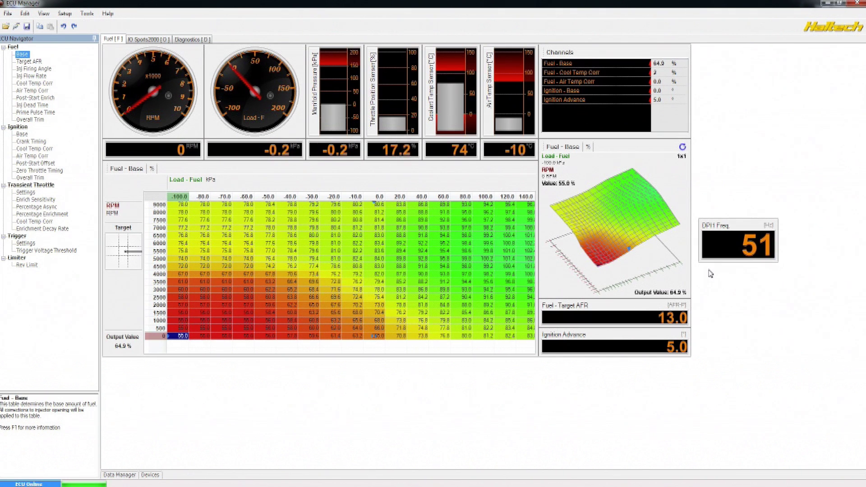
# Step: Add a Fuel Composition number display and place it directly under DPI1 Freq
pyautogui.rightClick(711, 274)
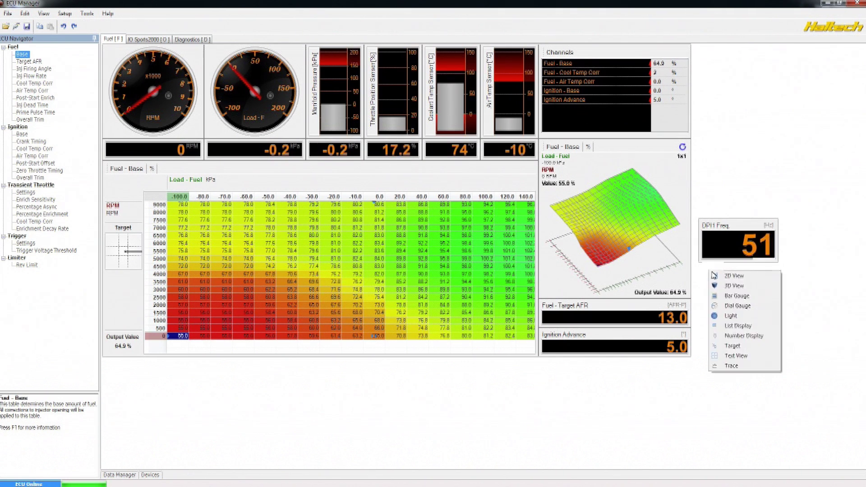
pyautogui.click(740, 336)
pyautogui.rightClick(742, 293)
pyautogui.click(751, 291)
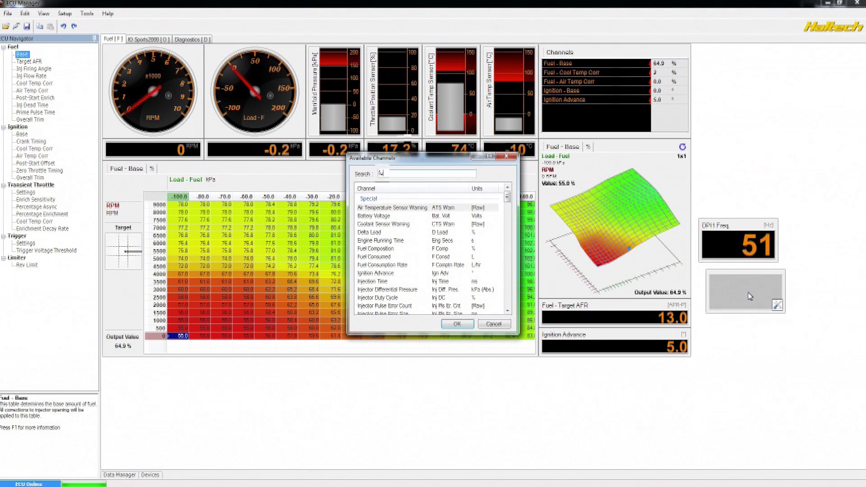
pyautogui.write('fuel')
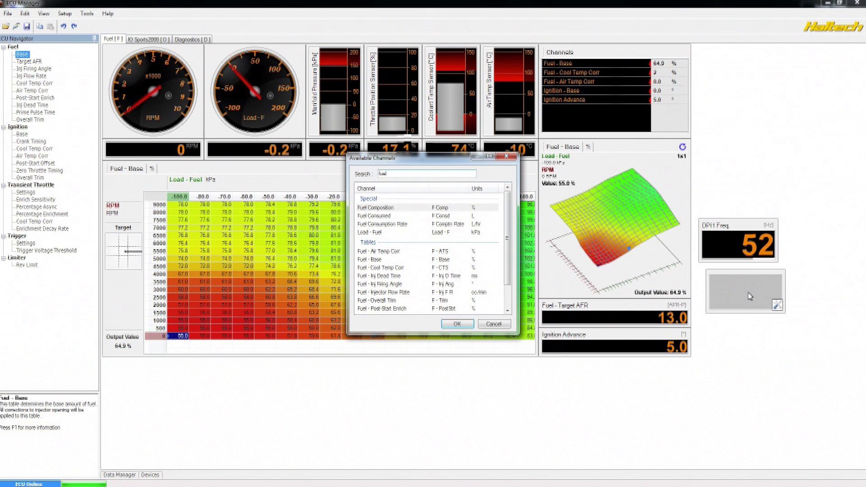
pyautogui.press('Tab')
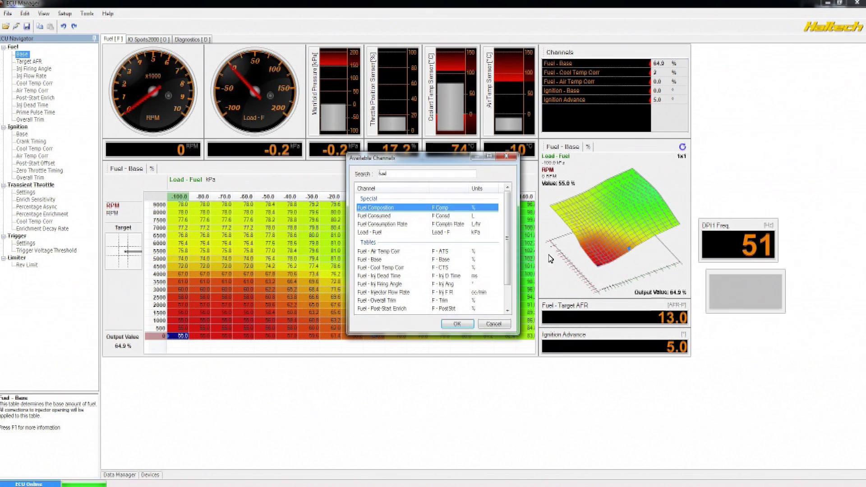
pyautogui.doubleClick(455, 208)
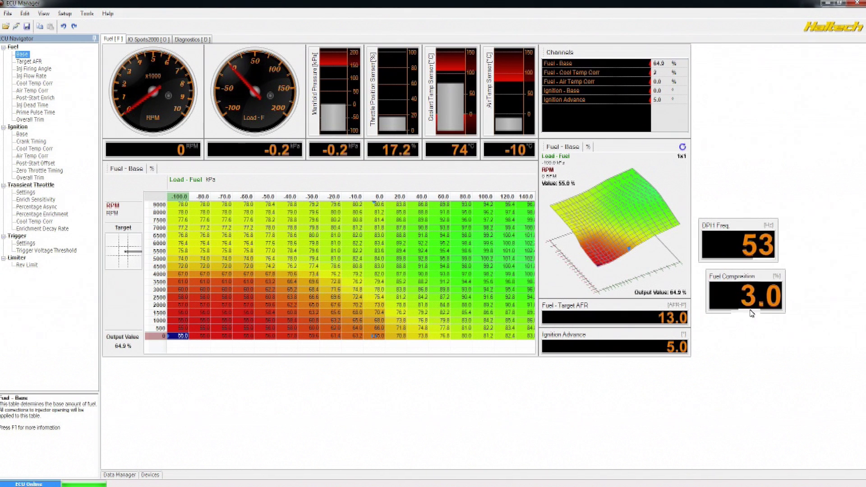
pyautogui.moveTo(752, 281); pyautogui.dragTo(744, 276)
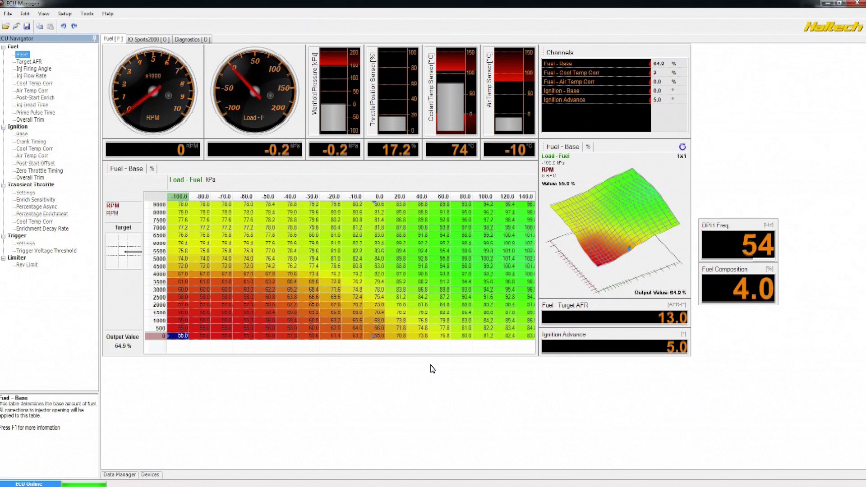
# Step: Tick Composition Correction Tables under Fuel Corrections in Main Setup, then reboot the ECU
pyautogui.click(69, 14)
pyautogui.click(78, 23)
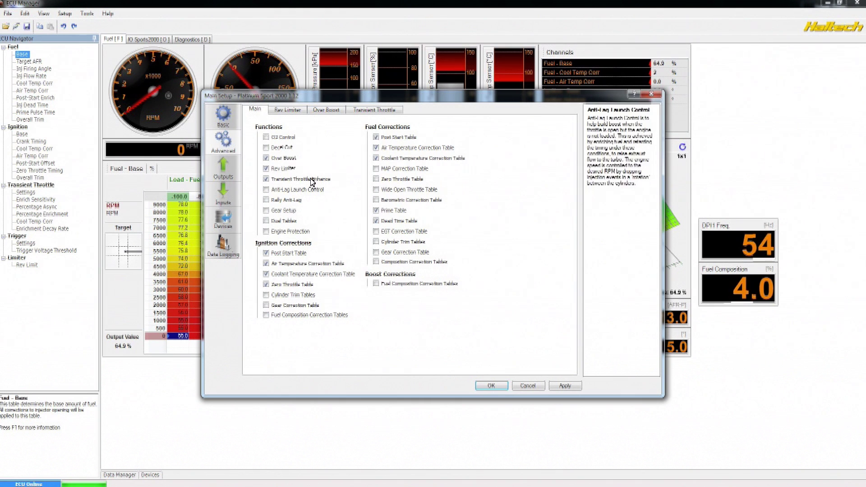
pyautogui.click(377, 263)
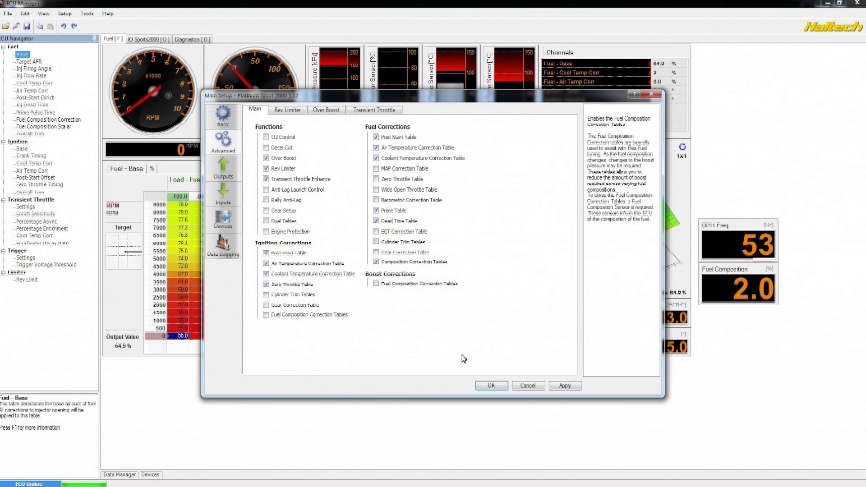
pyautogui.click(486, 387)
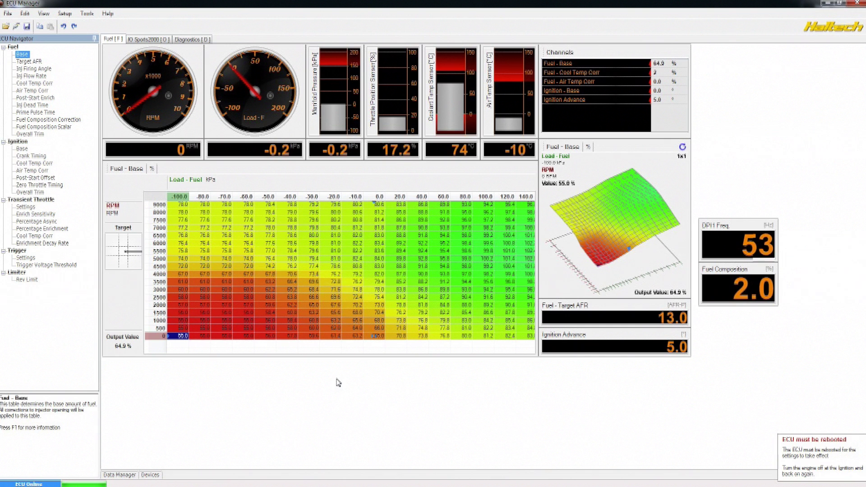
pyautogui.click(91, 15)
pyautogui.click(113, 43)
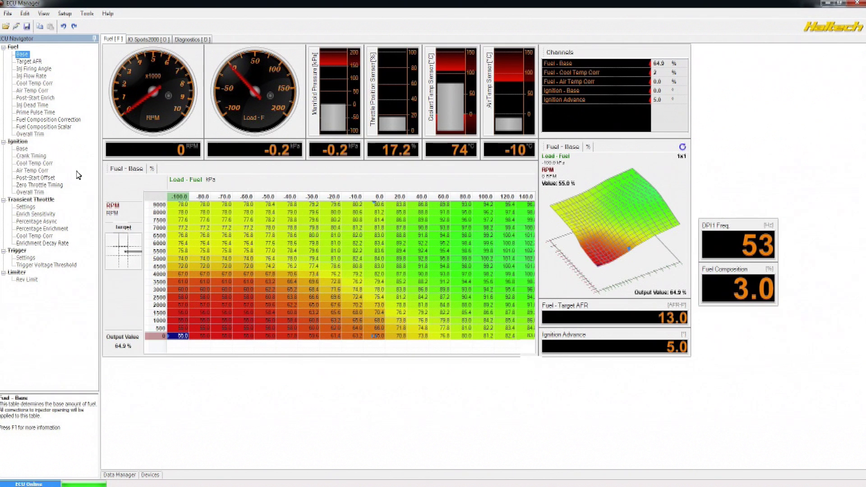
# Step: Toggle between the Fuel Composition Correction and Fuel Composition Scalar tables to compare them
pyautogui.click(60, 120)
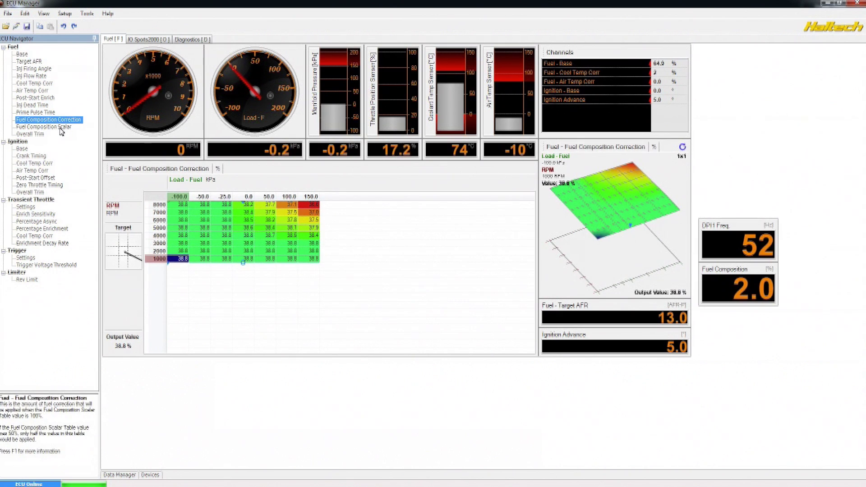
pyautogui.click(61, 128)
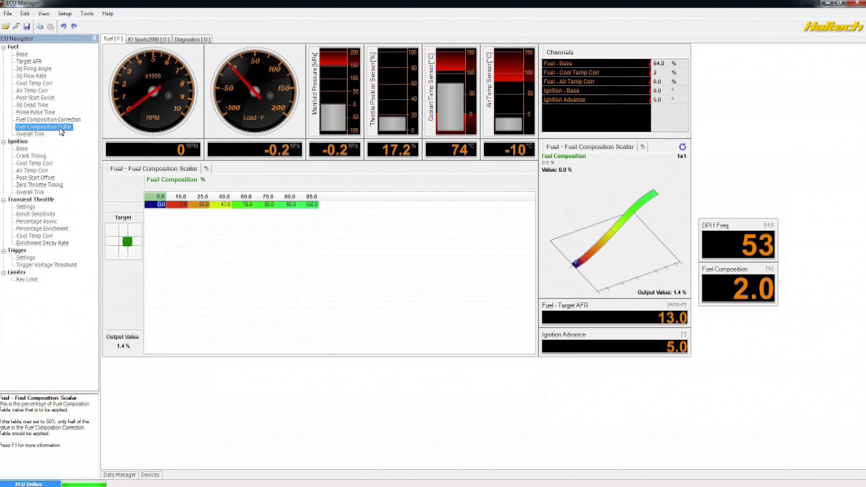
pyautogui.press('Up')
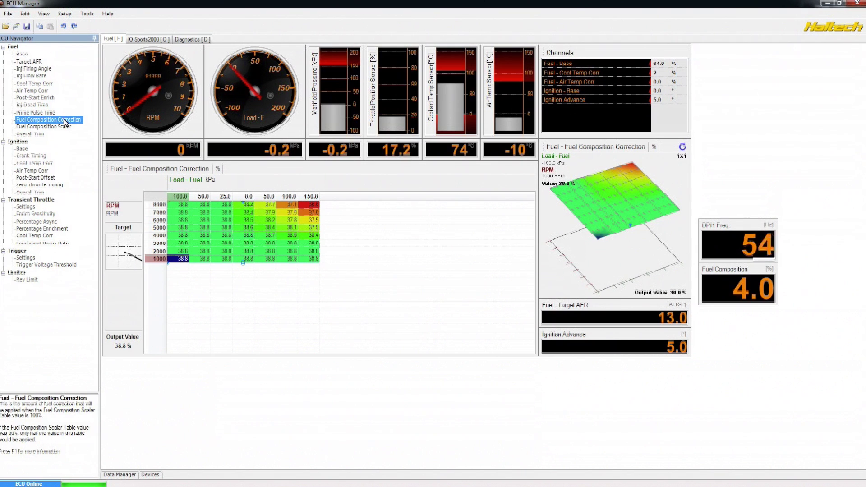
pyautogui.click(65, 126)
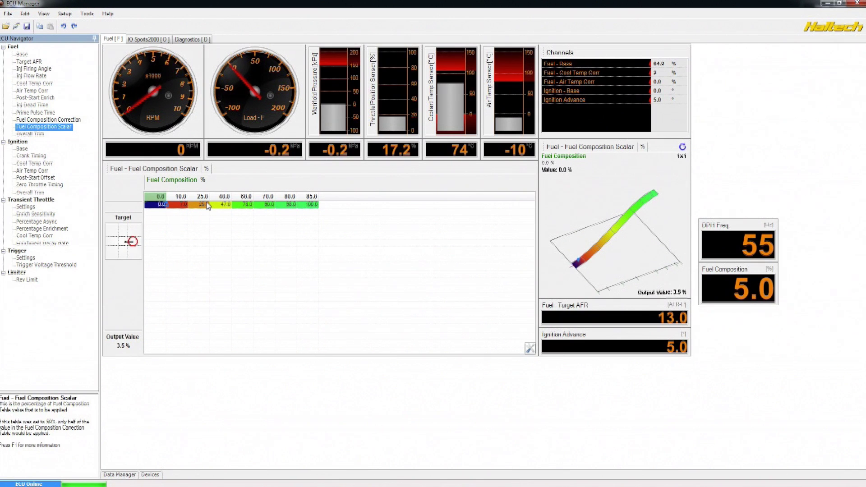
pyautogui.press('Up')
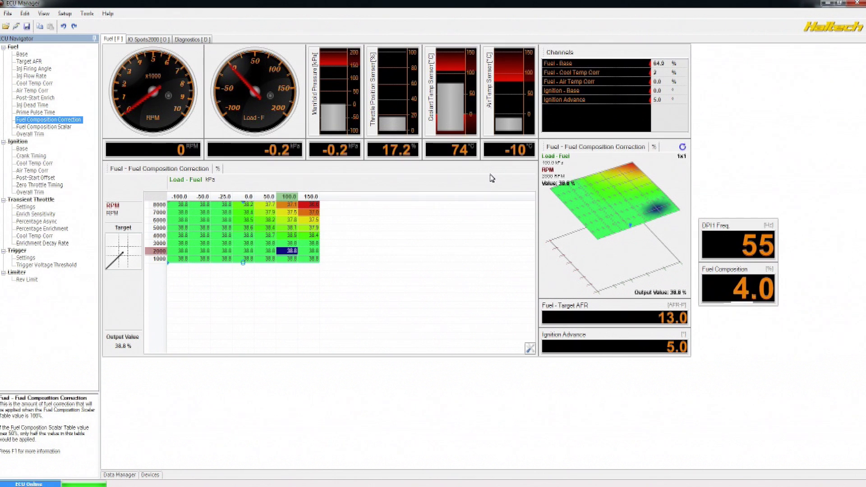
# Step: Add a number display showing Fuel Composition Fuel Correction above DPI1 Freq
pyautogui.rightClick(711, 98)
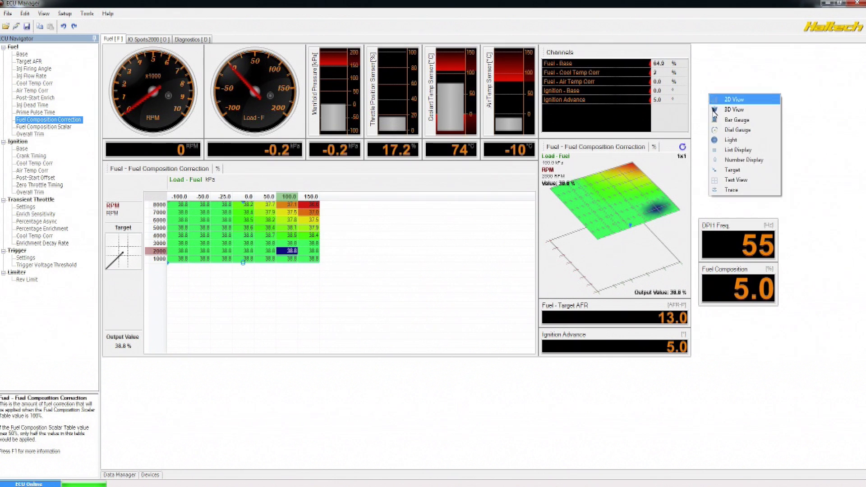
pyautogui.click(734, 151)
pyautogui.rightClick(735, 120)
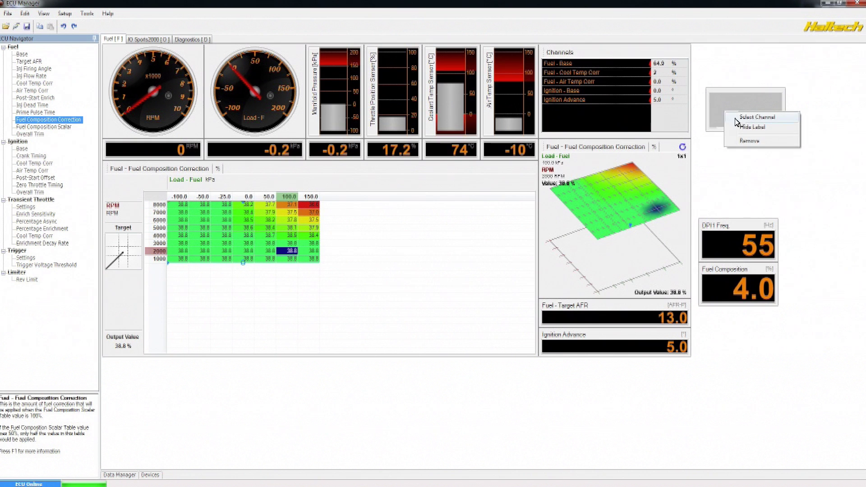
pyautogui.click(738, 123)
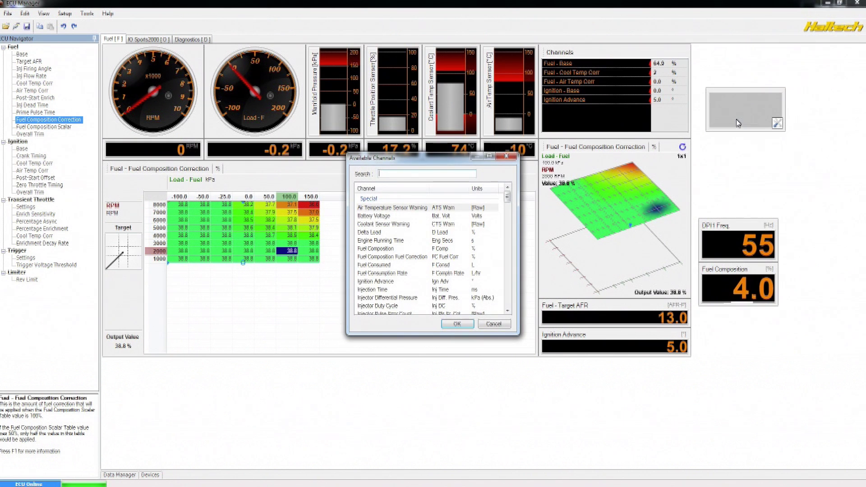
pyautogui.write('fuel')
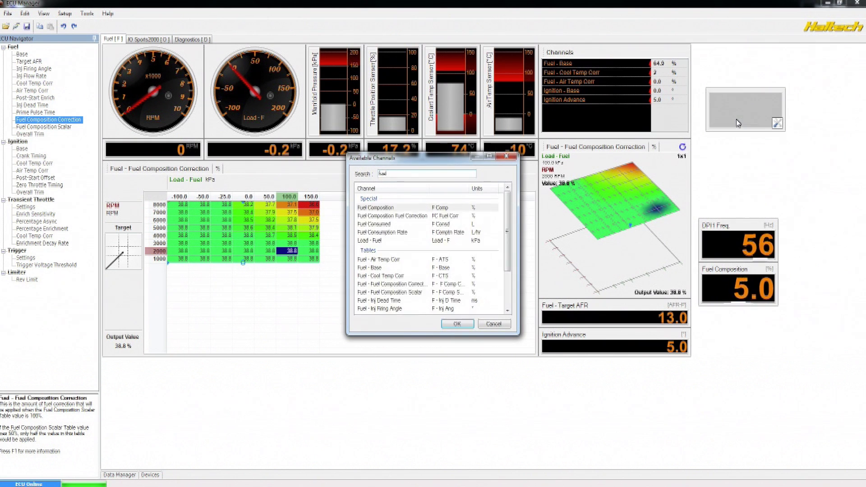
pyautogui.press('Down')
pyautogui.press('Down')
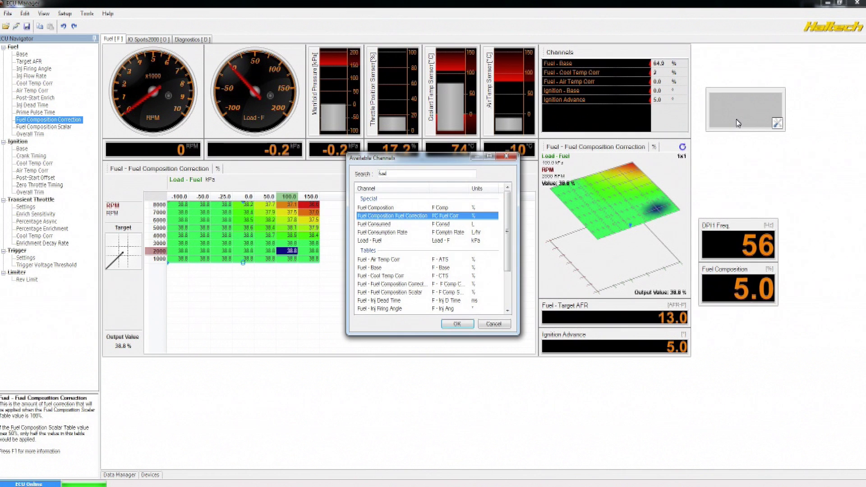
pyautogui.press('Return')
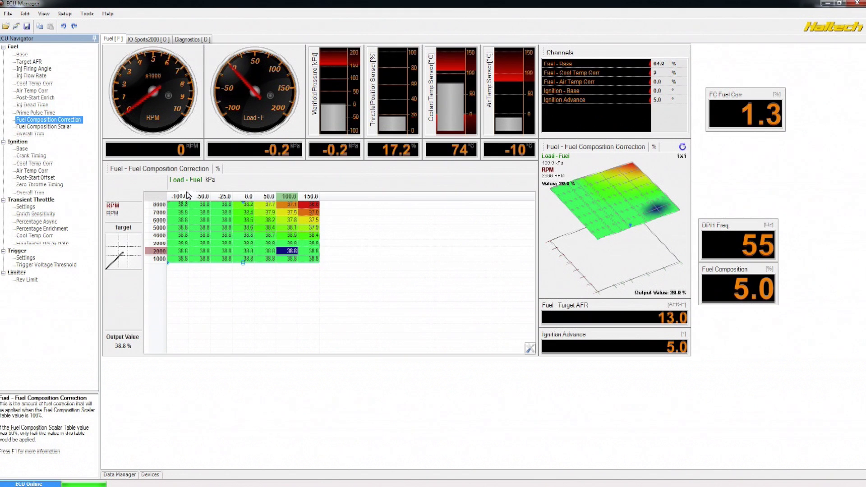
# Step: Set every cell of the Fuel Composition Correction table to 40.0
pyautogui.moveTo(183, 205); pyautogui.dragTo(312, 266)
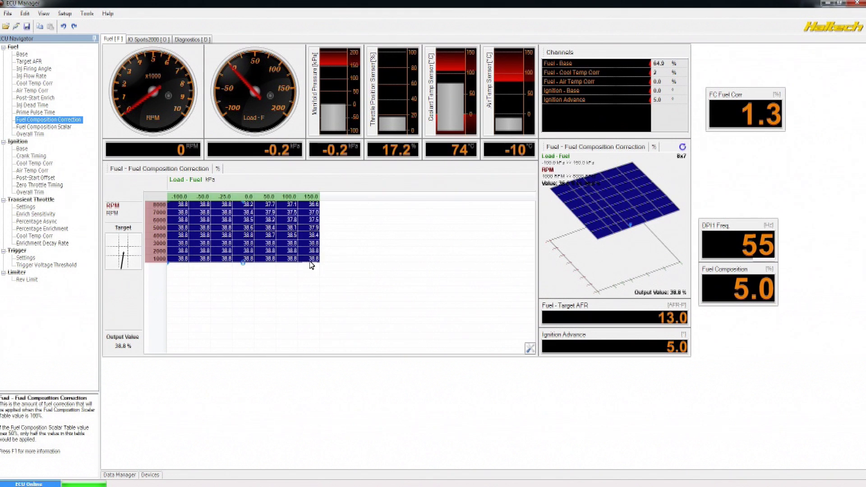
pyautogui.press('=')
pyautogui.write('40')
pyautogui.press('Return')
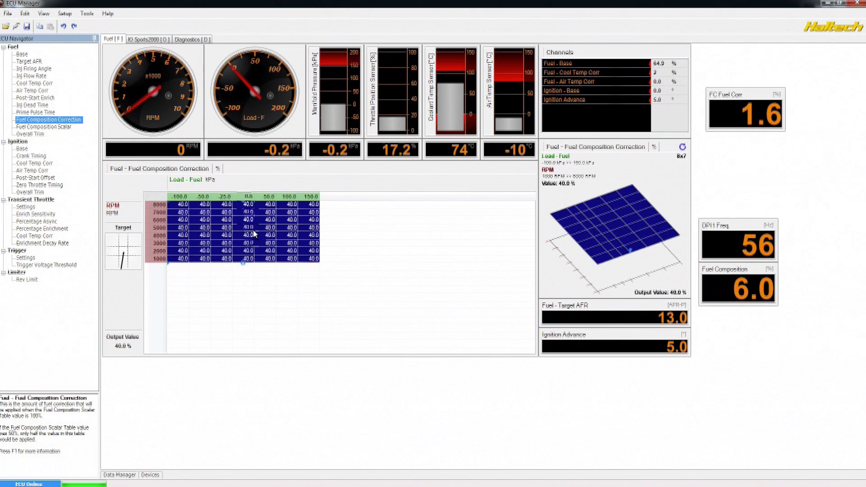
# Step: Set the Fuel Composition Scalar cells from 0.0 to 90.0 to 100.0
pyautogui.click(59, 129)
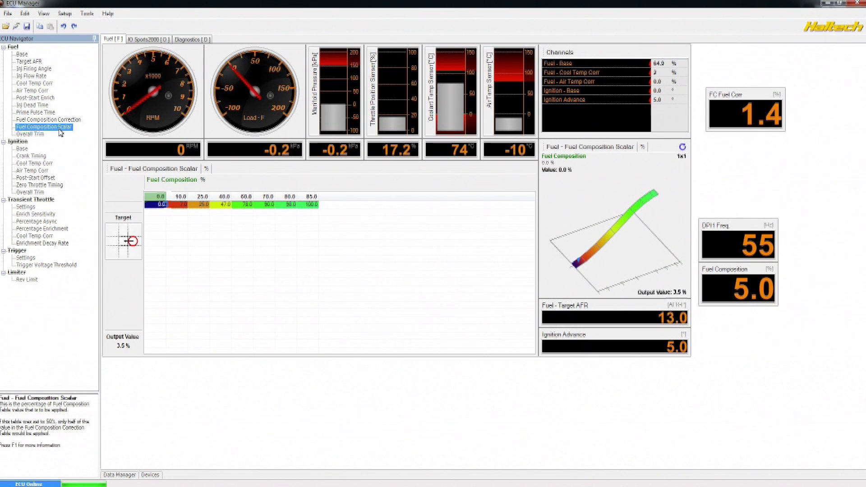
pyautogui.moveTo(161, 204); pyautogui.dragTo(316, 209)
pyautogui.hotkey('ctrl', 'c')
pyautogui.press('Return')
pyautogui.write('100')
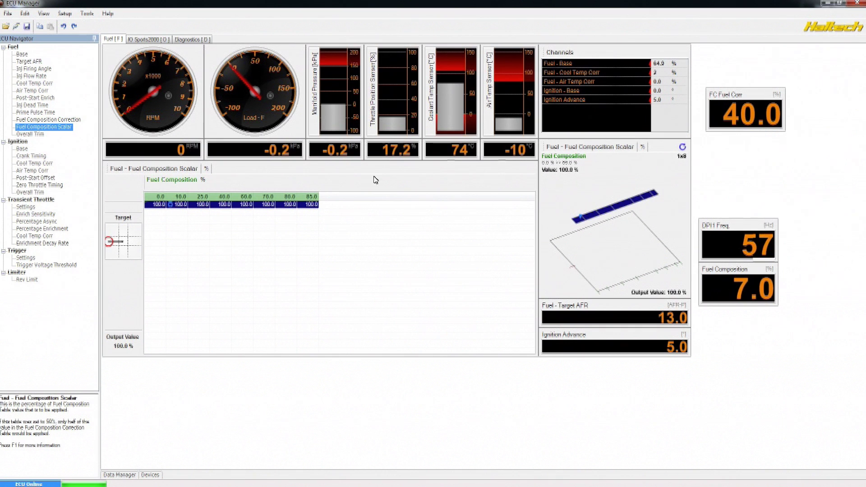
pyautogui.click(47, 119)
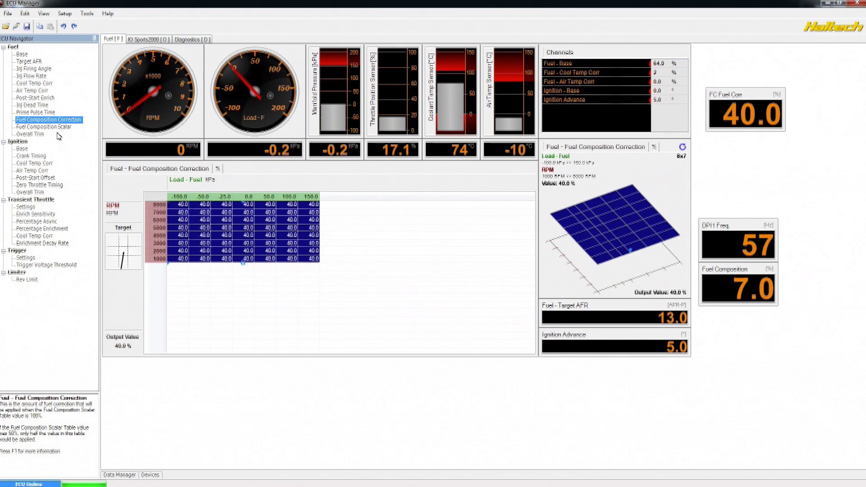
pyautogui.press('Down')
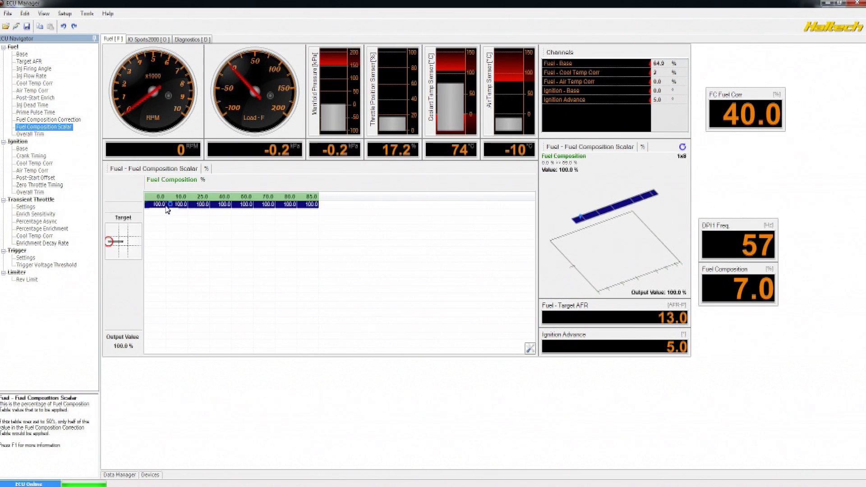
pyautogui.click(68, 120)
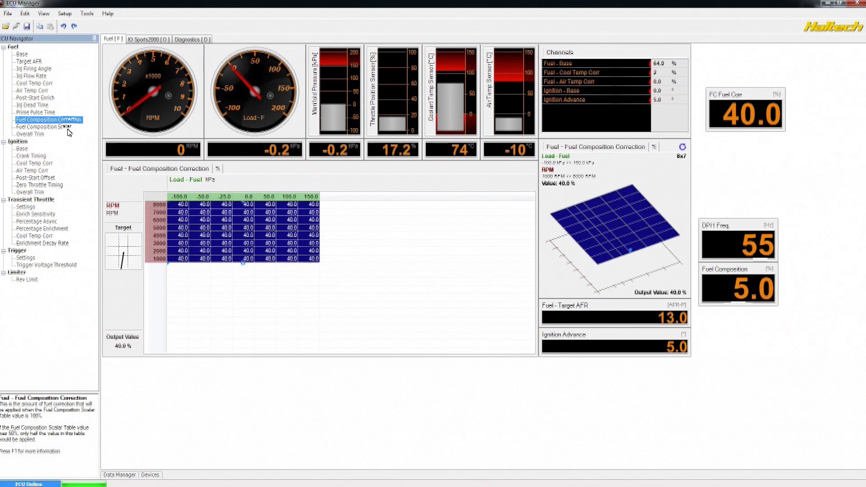
# Step: Set all eight Fuel Composition Scalar cells to 50.0, halving FC Fuel Corr to 20.0
pyautogui.click(63, 127)
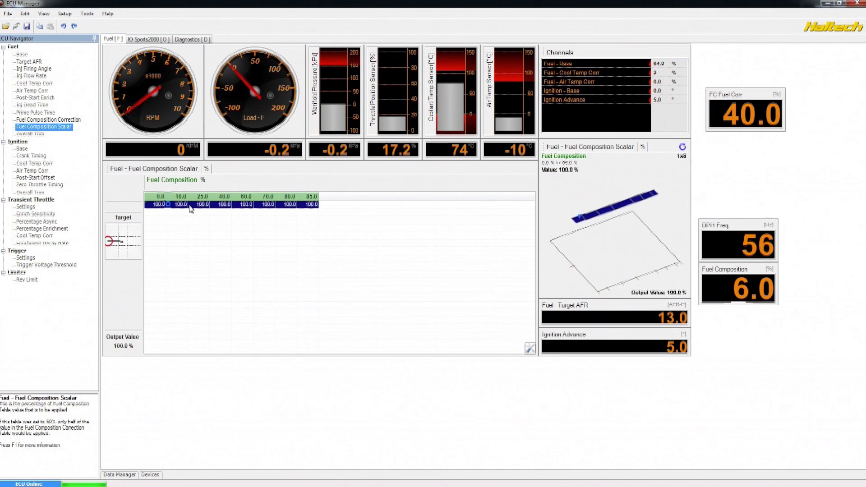
pyautogui.press('Return')
pyautogui.write('50')
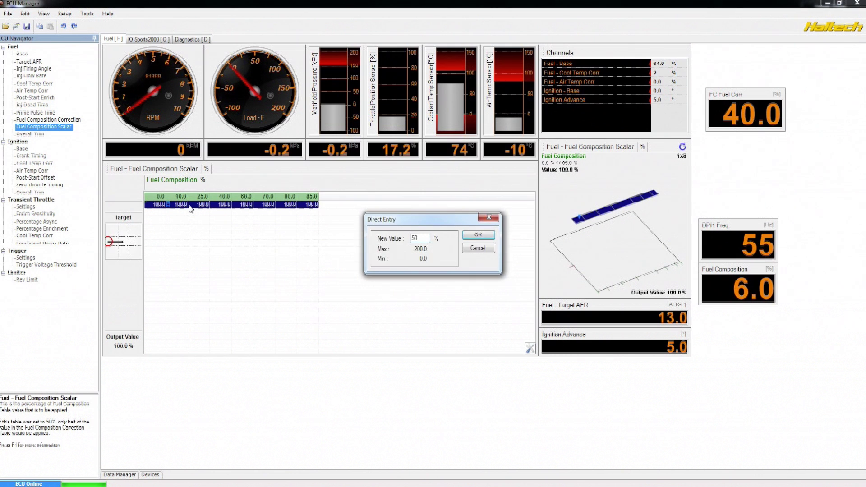
pyautogui.press('Return')
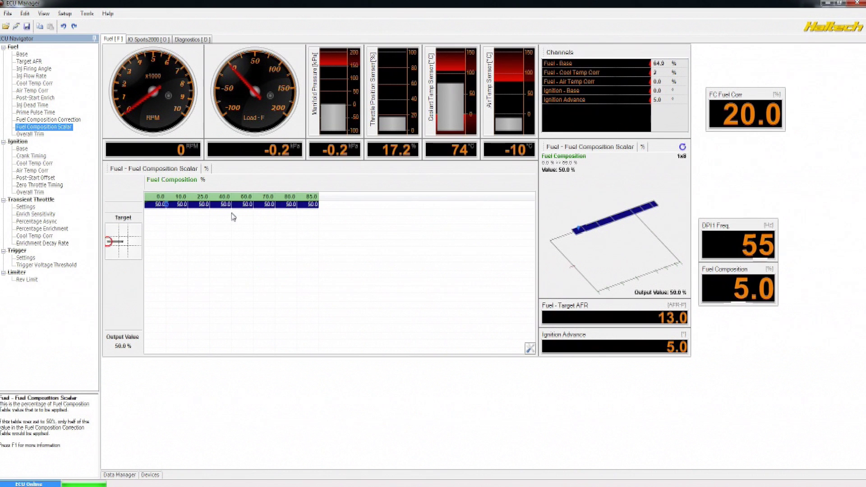
pyautogui.click(70, 120)
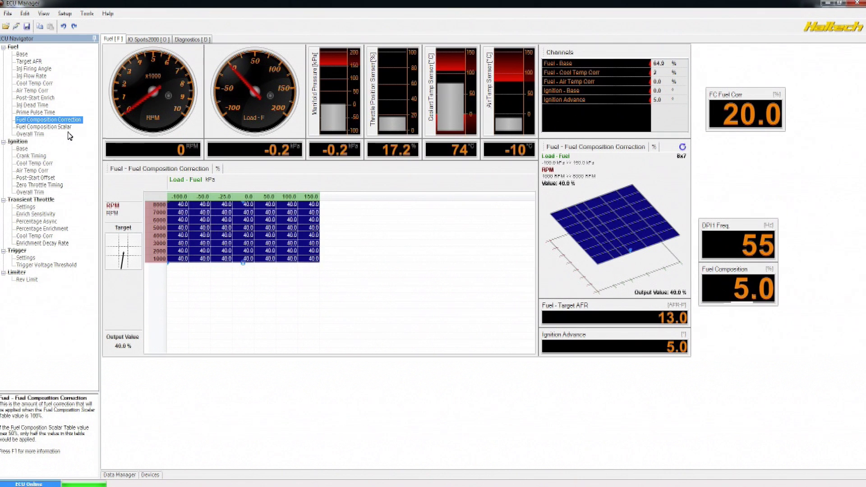
# Step: Return the Fuel Composition Scalar row to 100.0
pyautogui.click(62, 127)
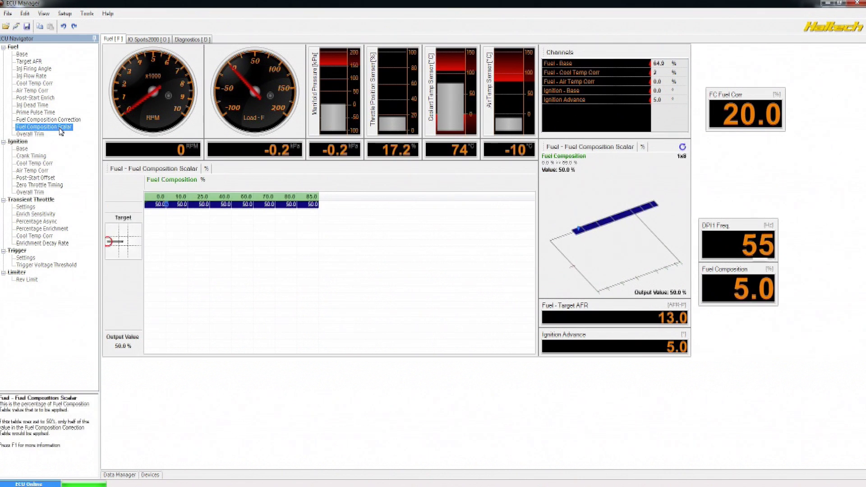
pyautogui.click(65, 120)
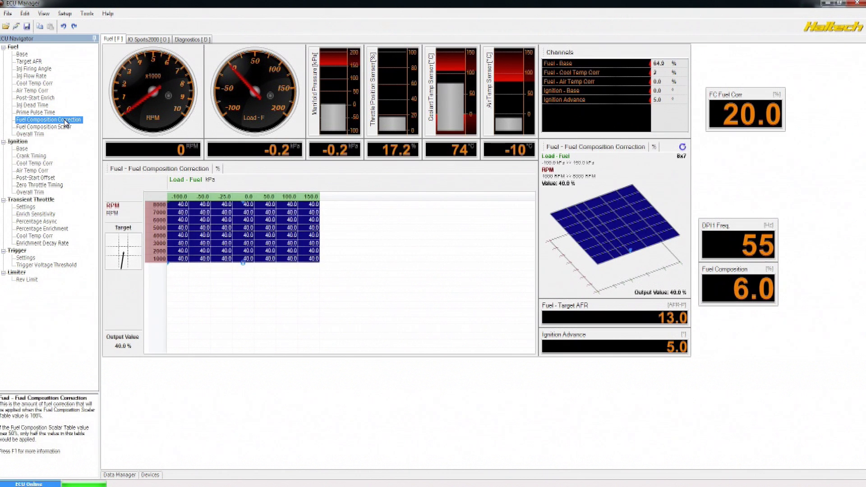
pyautogui.click(66, 127)
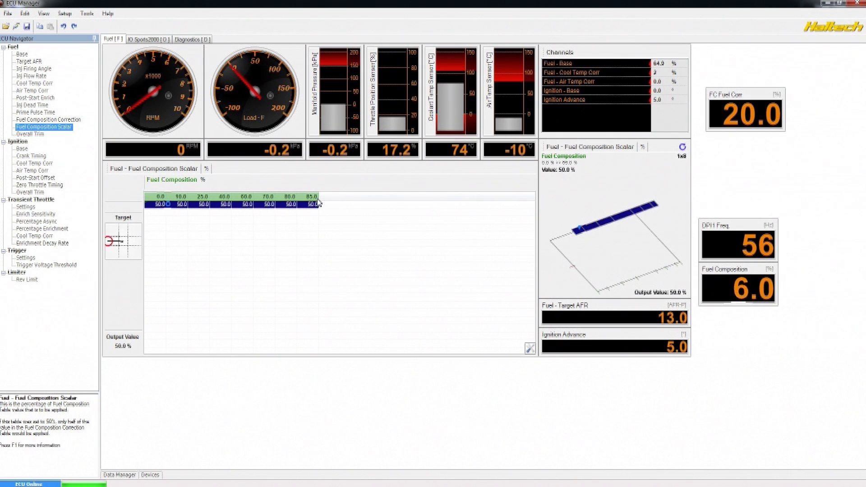
pyautogui.press('Up')
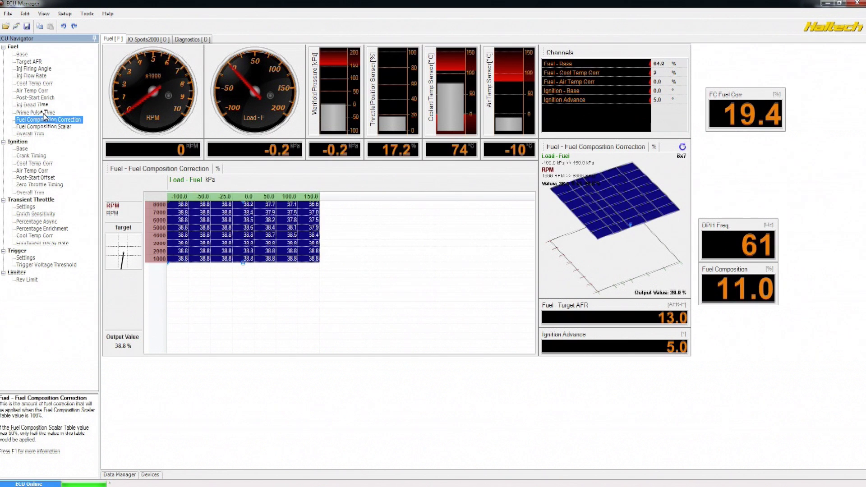
pyautogui.press('Down')
pyautogui.write('100')
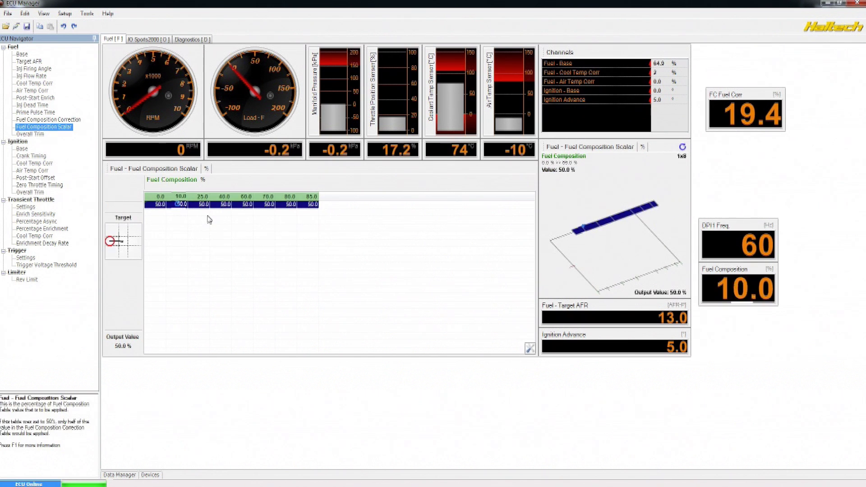
pyautogui.press('Return')
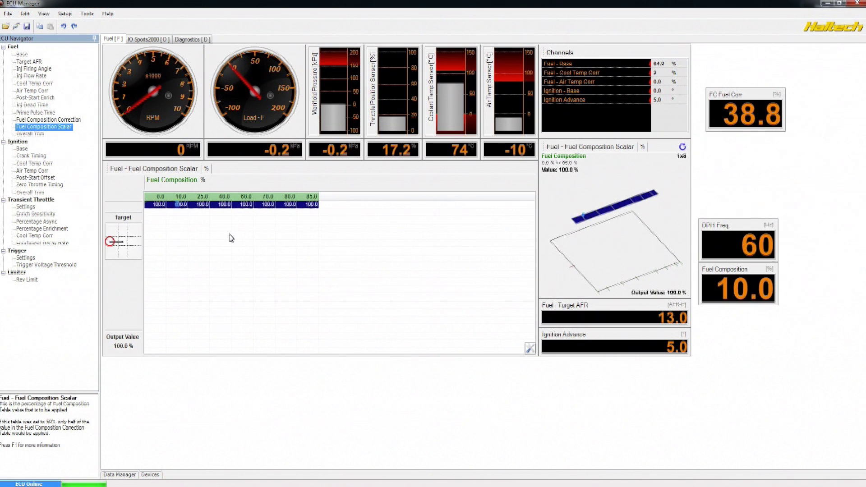
# Step: Paste the original 0.0–100.0 ramp back into the Fuel Composition Scalar table
pyautogui.hotkey('ctrl', 'v')
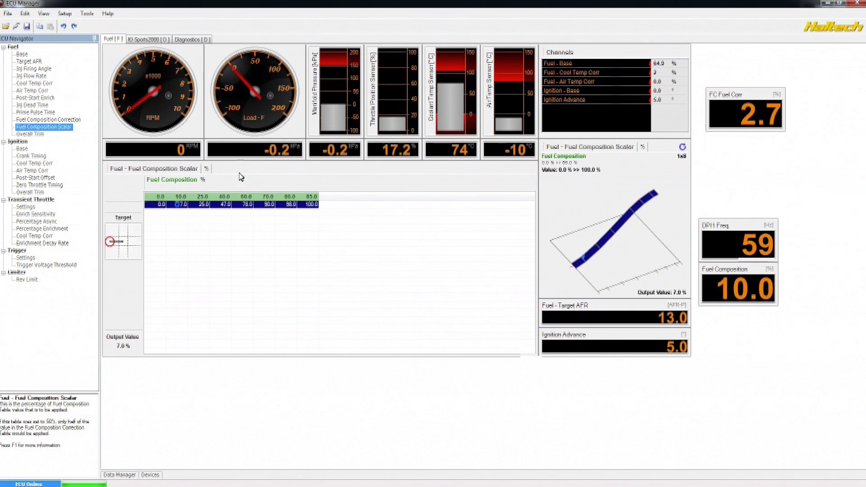
pyautogui.press('Up')
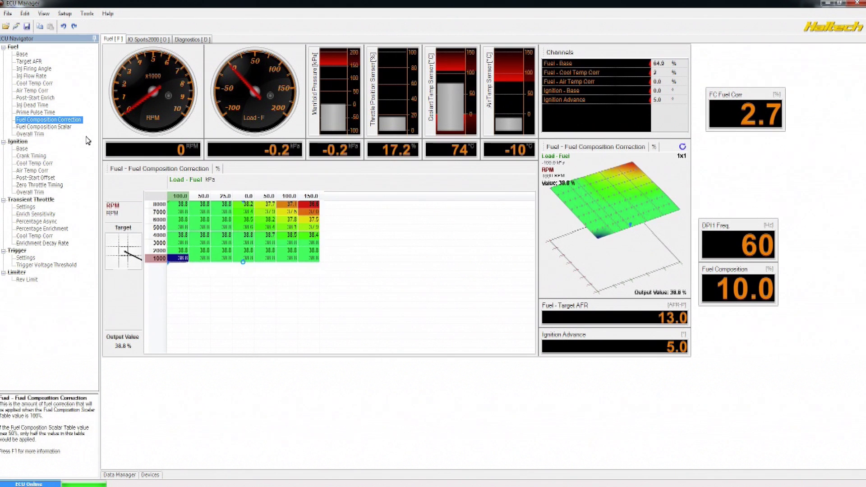
pyautogui.press('Down')
pyautogui.click(198, 225)
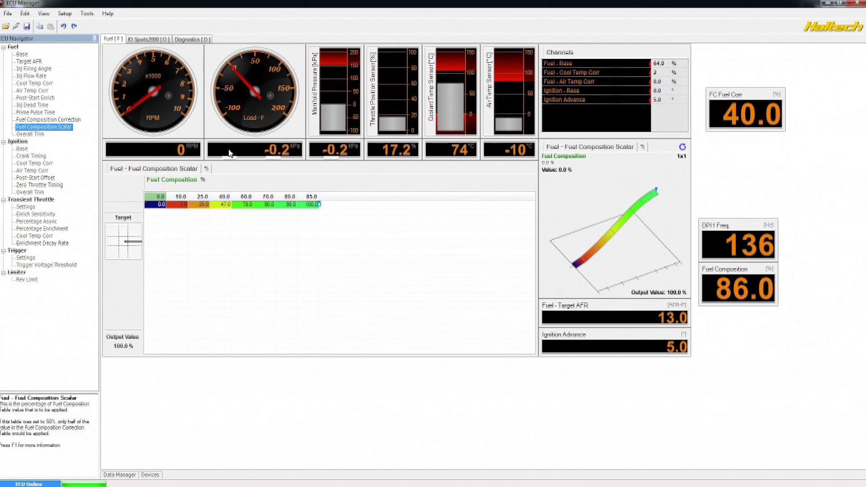
# Step: View the fuel Fuel Composition Correction table, mostly 38.8 and tapering to about 37
pyautogui.click(71, 120)
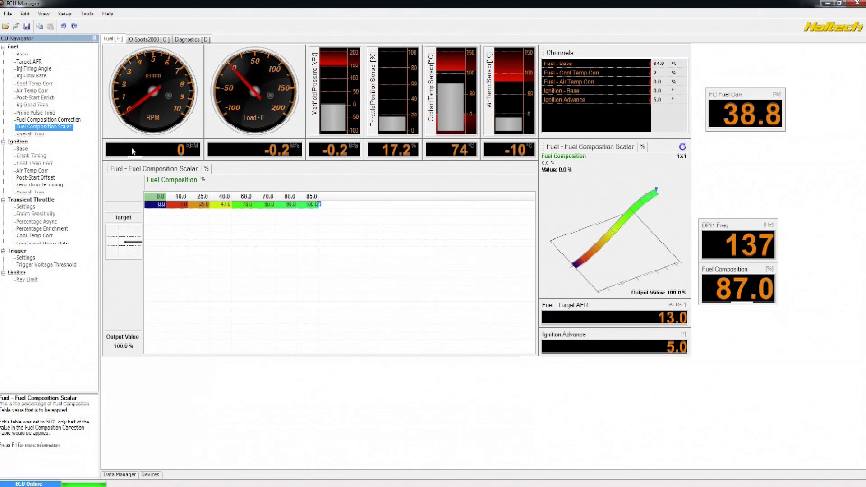
pyautogui.click(62, 120)
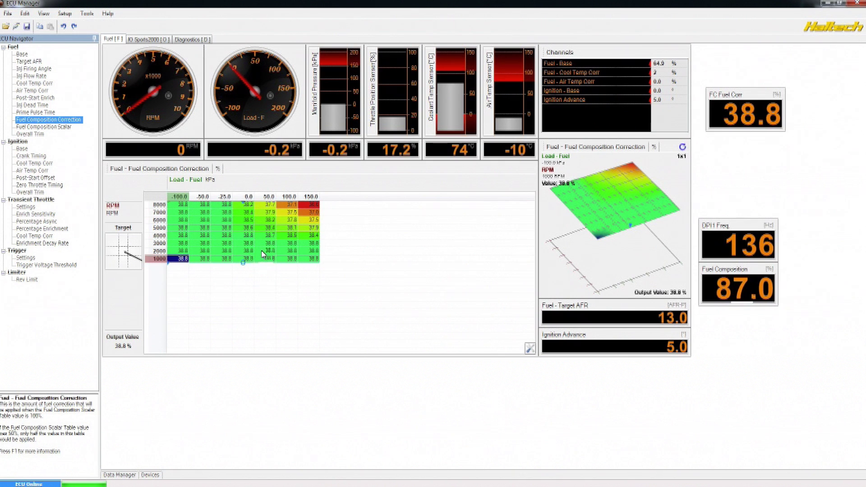
# Step: Switch the view to the fuel Fuel Composition Scalar table
pyautogui.click(65, 127)
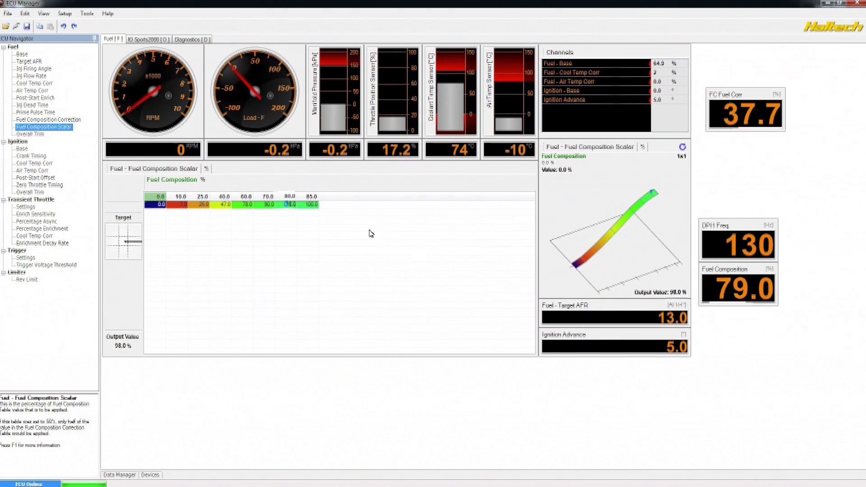
# Step: Set the scalar cell at 80% composition to 94.0 after trying 95 and 98
pyautogui.click(290, 205)
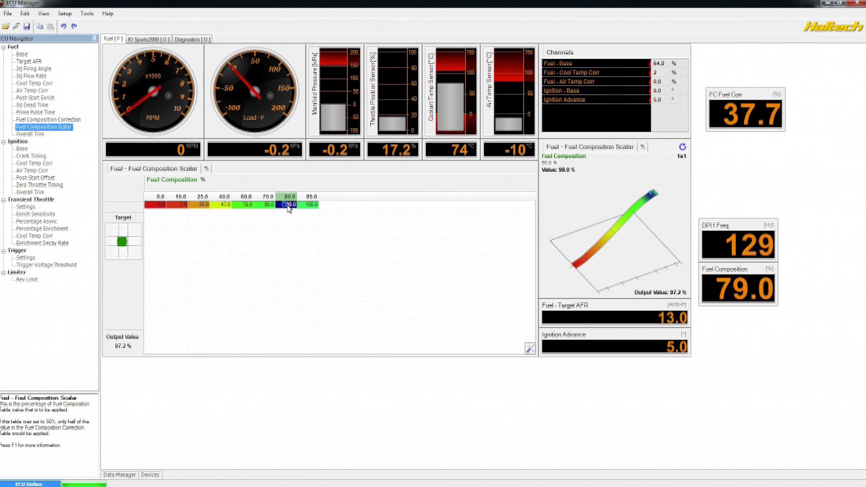
pyautogui.write('95')
pyautogui.press('Return')
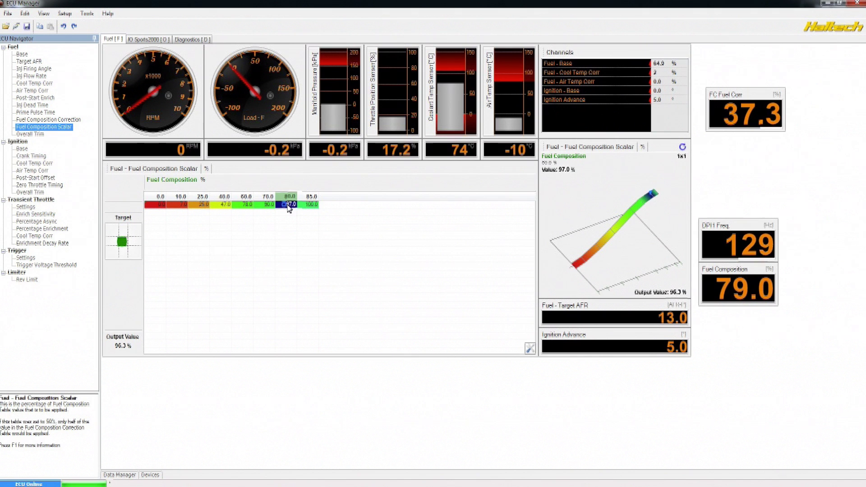
pyautogui.write('98')
pyautogui.press('Return')
pyautogui.write('94')
pyautogui.press('Return')
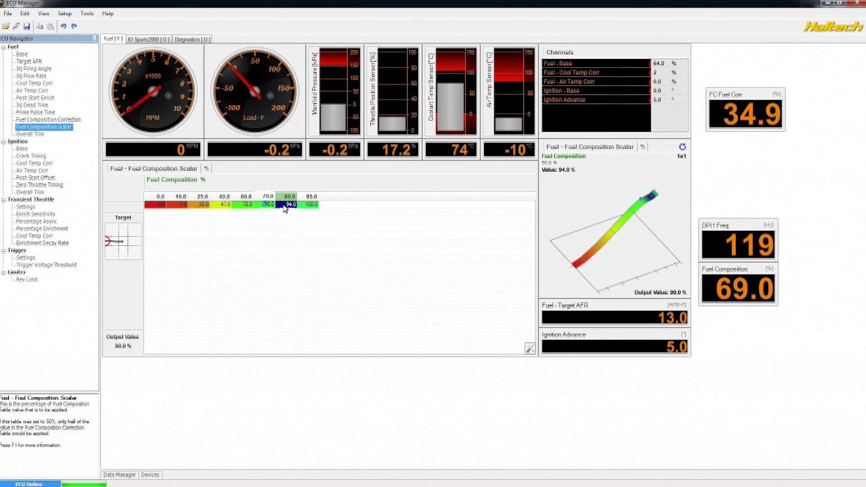
# Step: Lower the 70% composition scalar to 87.0 and set the 60% cell to 73.5
pyautogui.click(270, 205)
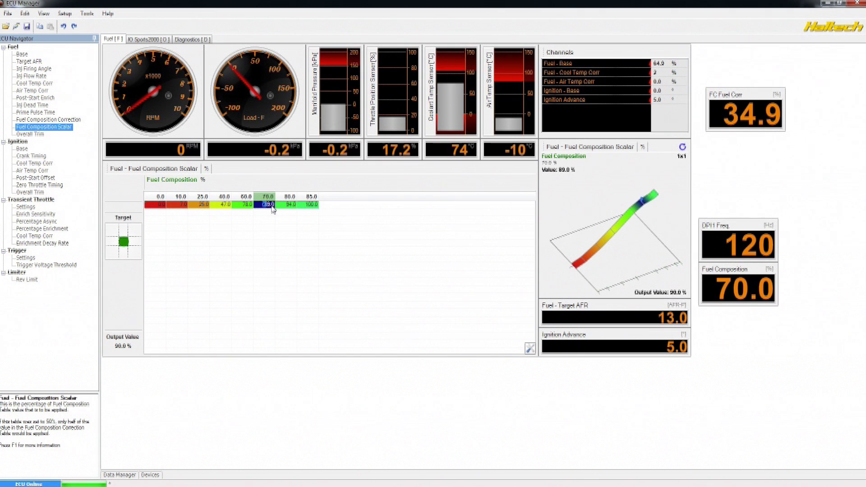
pyautogui.press('-')
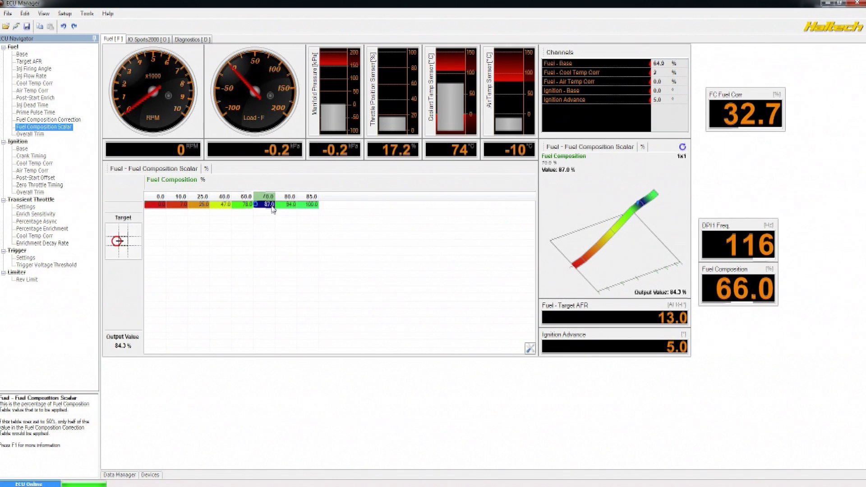
pyautogui.press('Left')
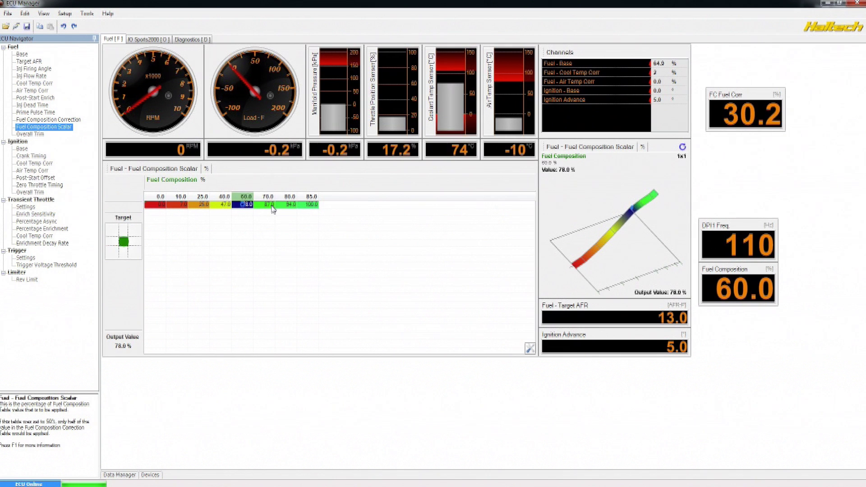
pyautogui.write('73.5')
pyautogui.press('Return')
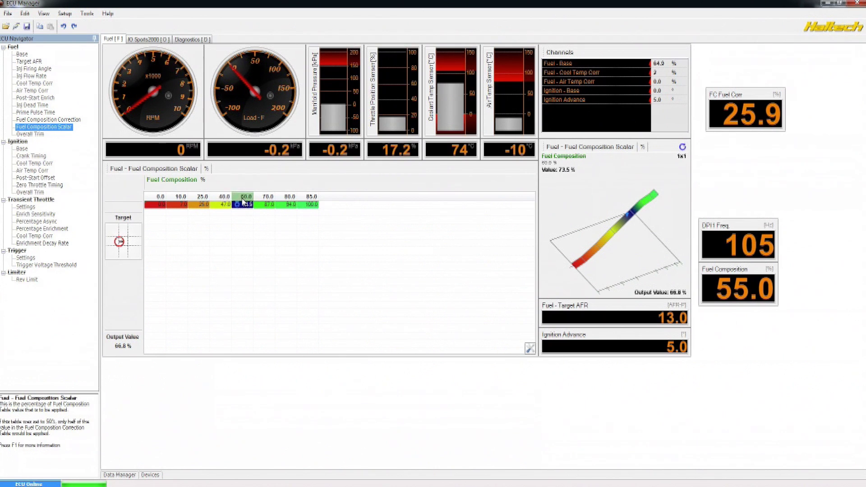
pyautogui.click(67, 14)
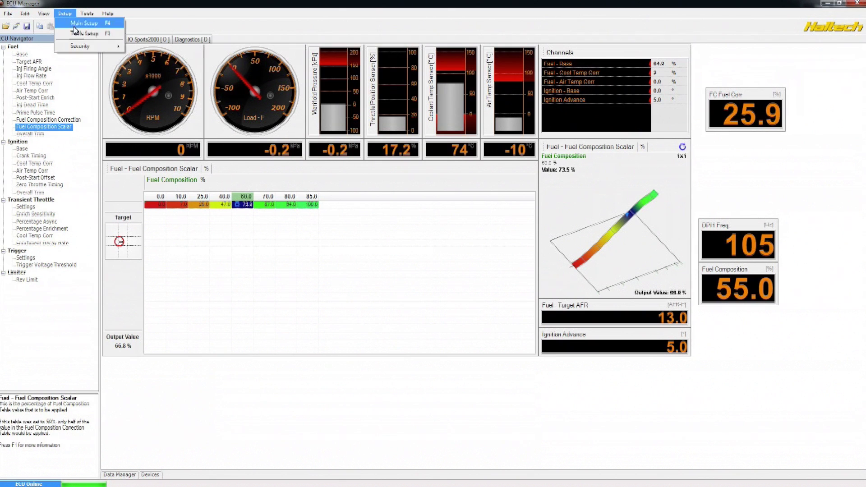
# Step: Change the scalar table's 60.0 composition axis breakpoint to 55.0 in Axes Setup
pyautogui.click(144, 32)
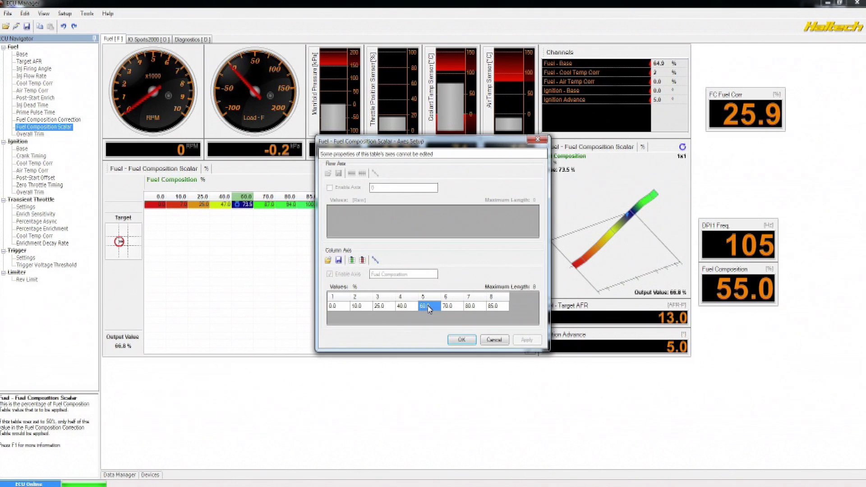
pyautogui.write('55')
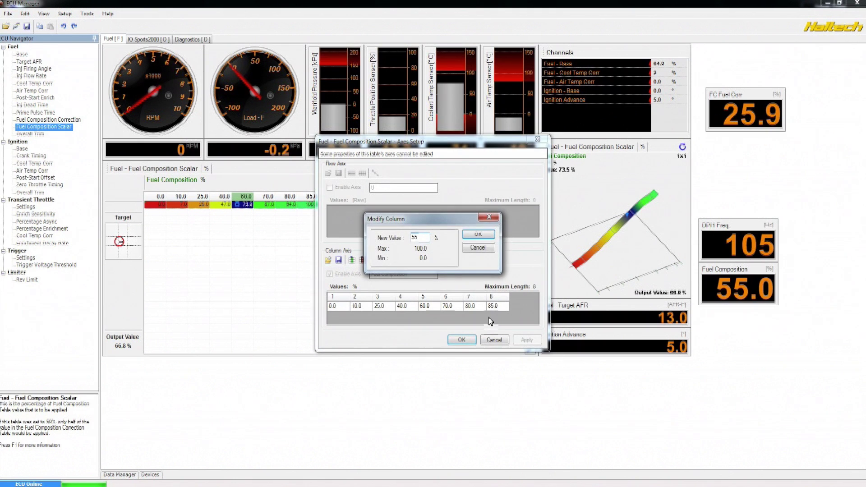
pyautogui.click(480, 234)
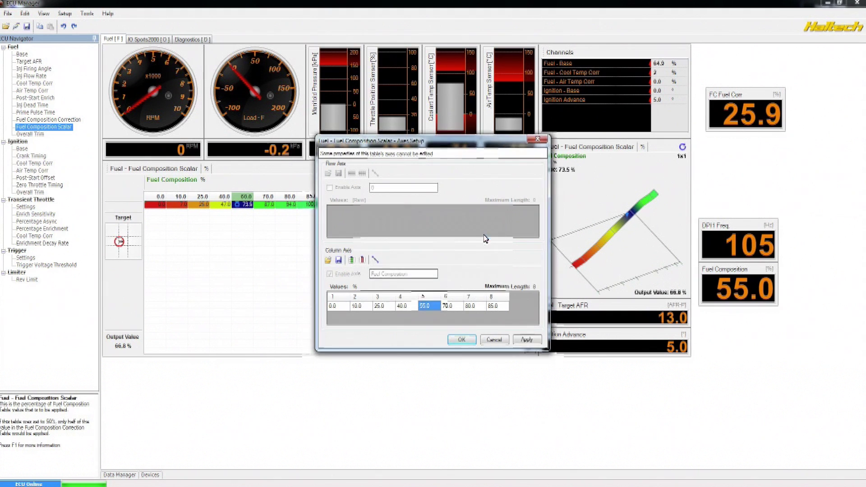
pyautogui.click(468, 344)
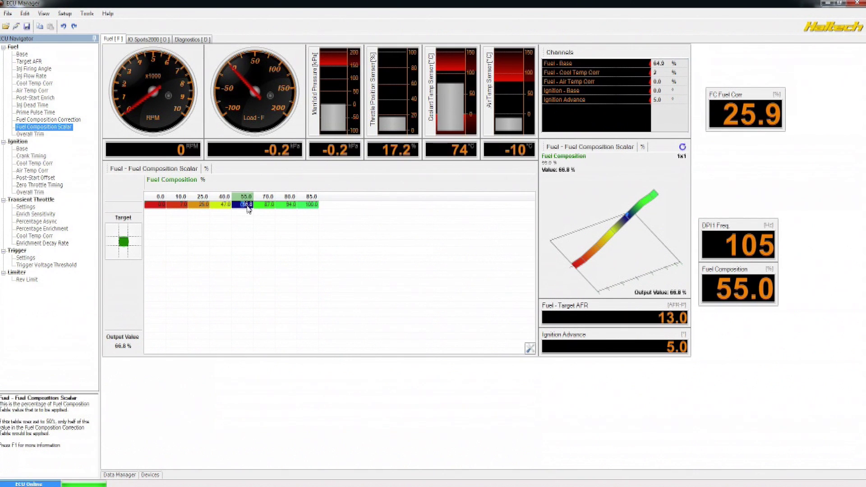
# Step: Step the 55% composition scalar value down from 73.5 to 62.8
pyautogui.press('-')
pyautogui.press('-')
pyautogui.press('-')
pyautogui.press('-')
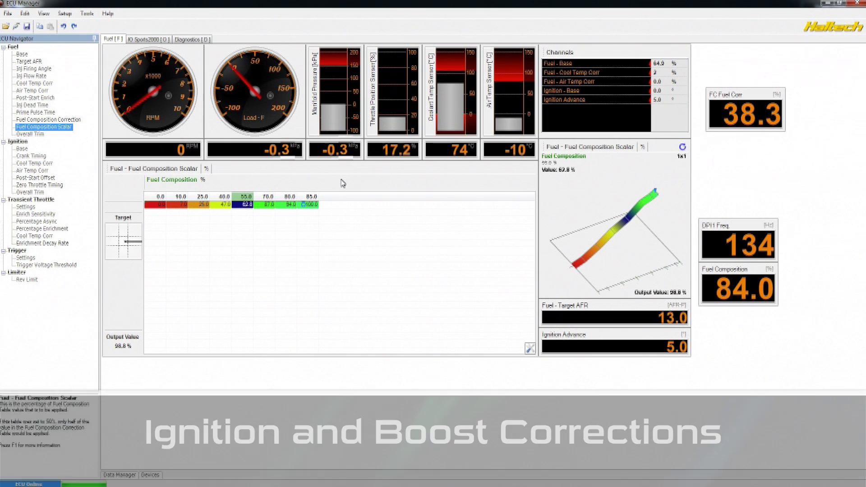
# Step: In Main Setup's advanced settings, tick Ignition Corrections > Fuel Composition Correction Tables and save
pyautogui.click(65, 14)
pyautogui.click(75, 28)
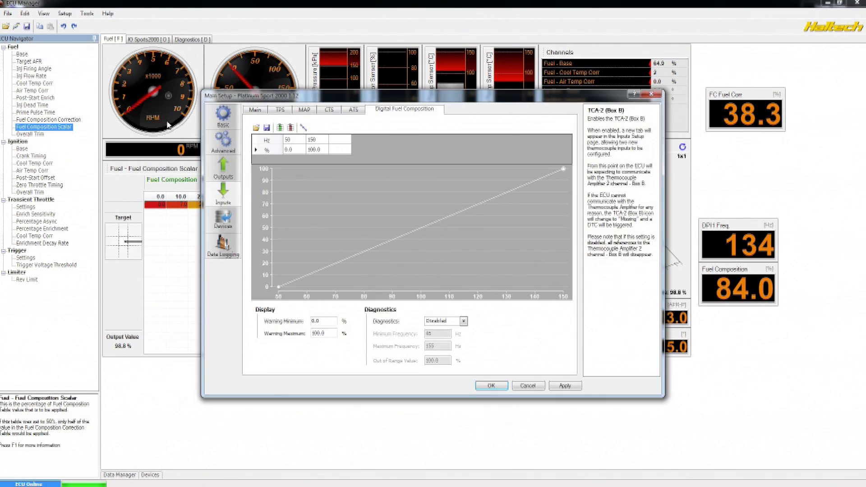
pyautogui.click(222, 143)
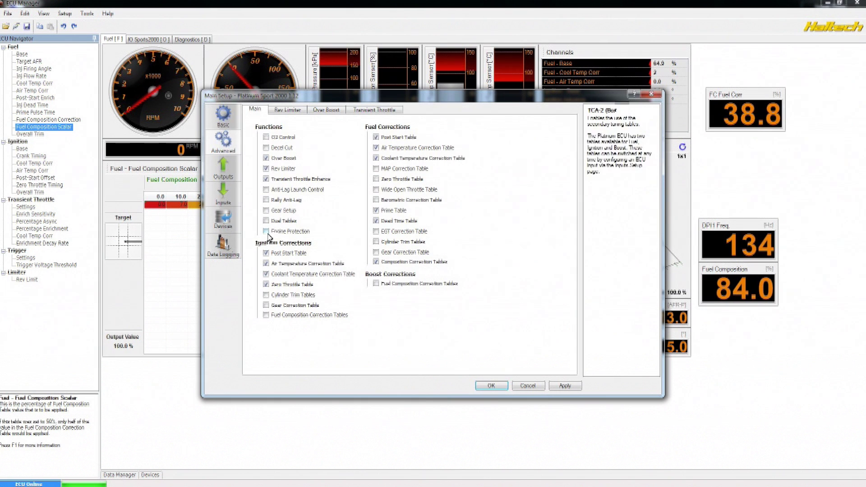
pyautogui.click(267, 316)
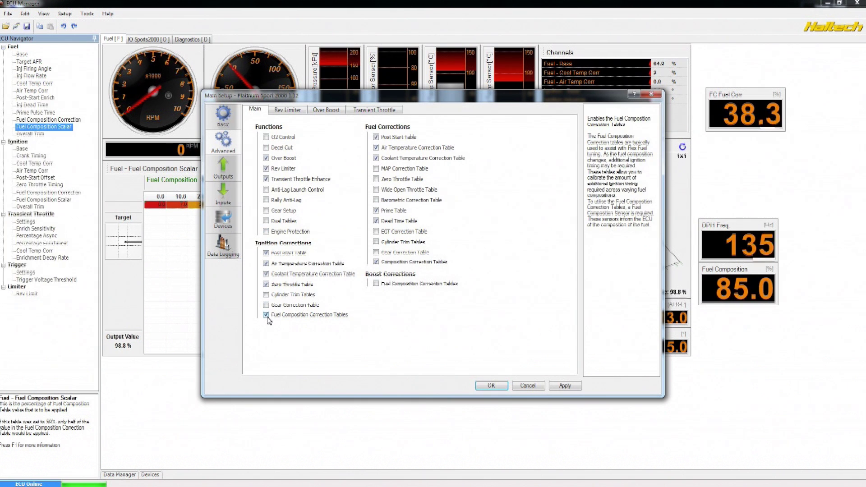
pyautogui.click(491, 386)
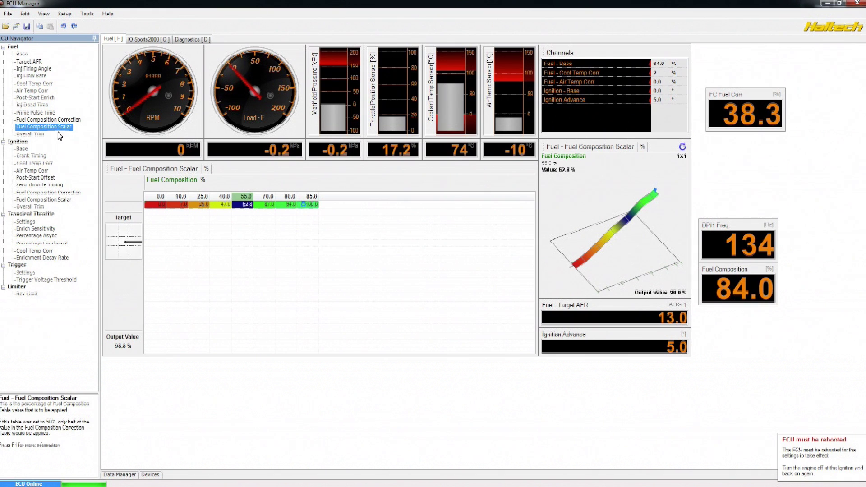
# Step: Review the ignition Fuel Composition Correction table, then open the ignition Fuel Composition Scalar table
pyautogui.click(60, 194)
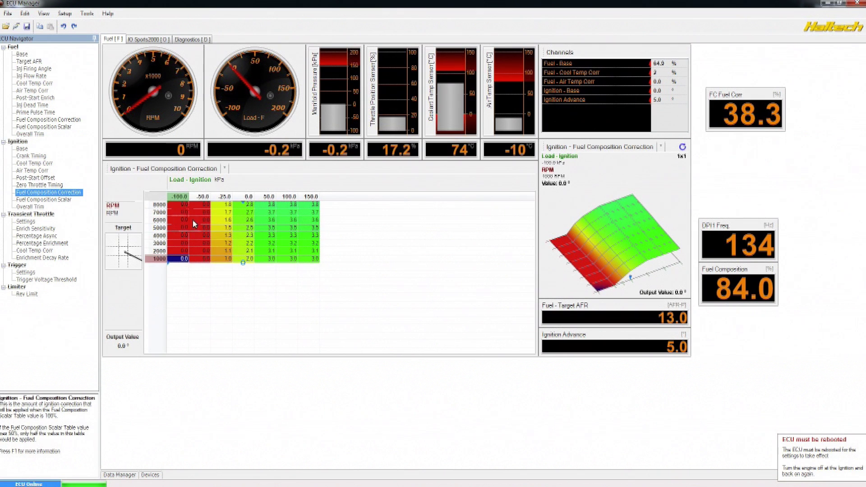
pyautogui.click(65, 202)
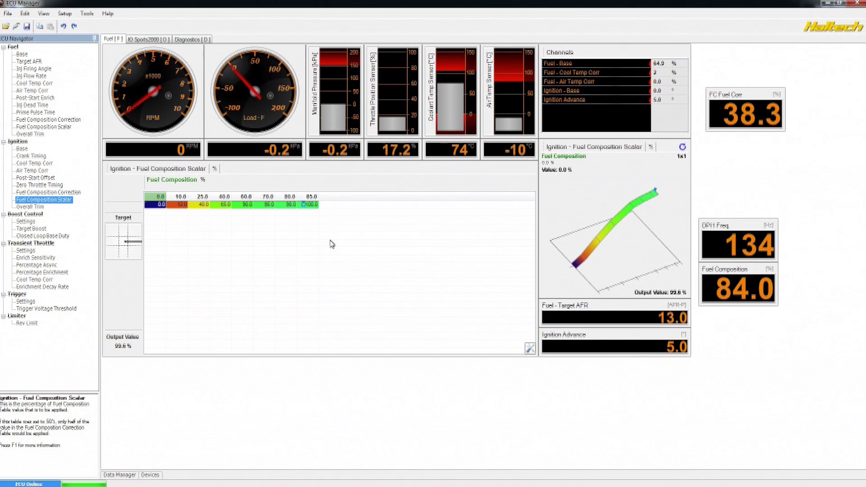
pyautogui.click(64, 13)
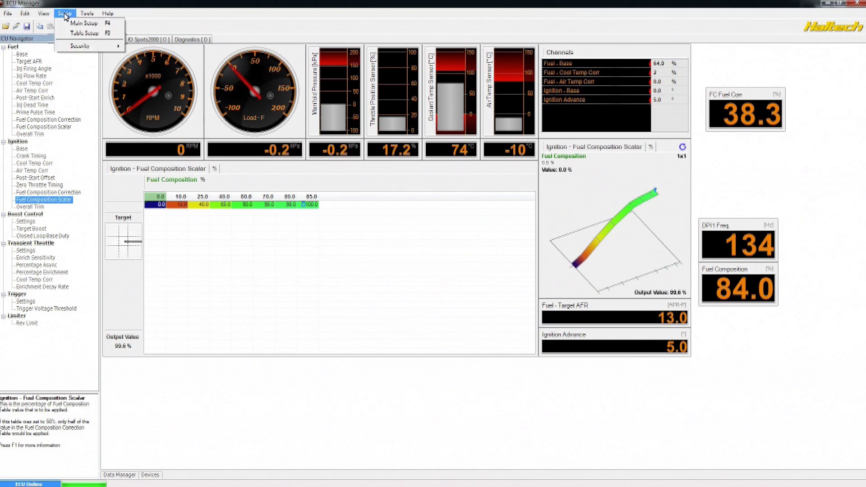
# Step: Tick Boost Corrections > Fuel Composition Correction Tables in Main Setup's advanced settings and save
pyautogui.click(71, 23)
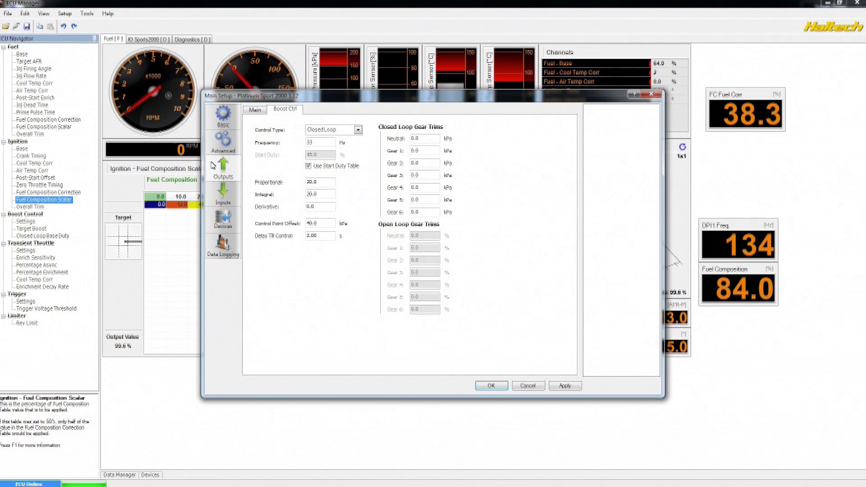
pyautogui.click(224, 141)
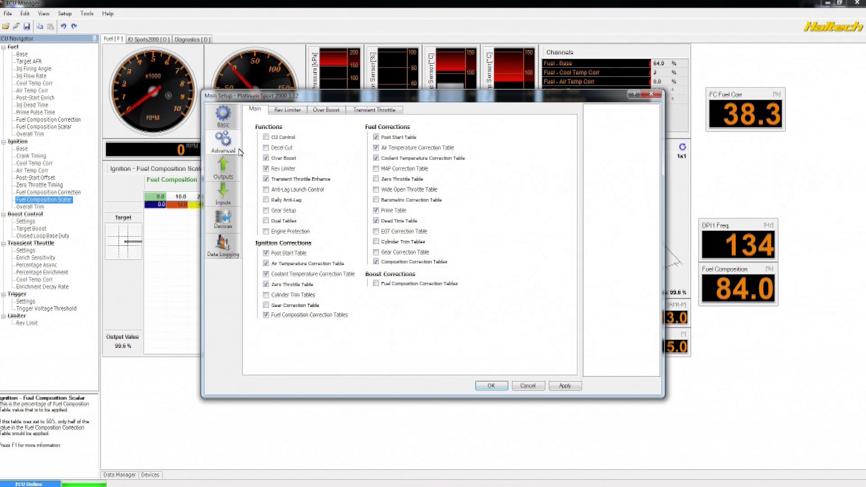
pyautogui.moveTo(389, 288)
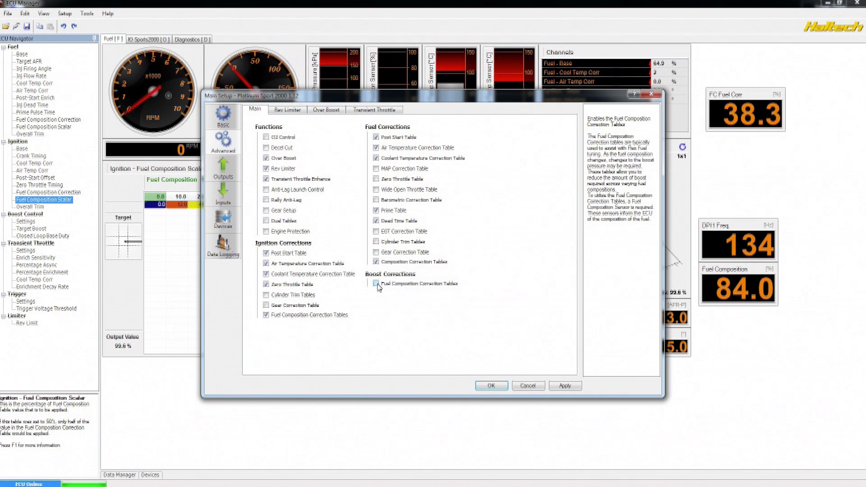
pyautogui.click(377, 286)
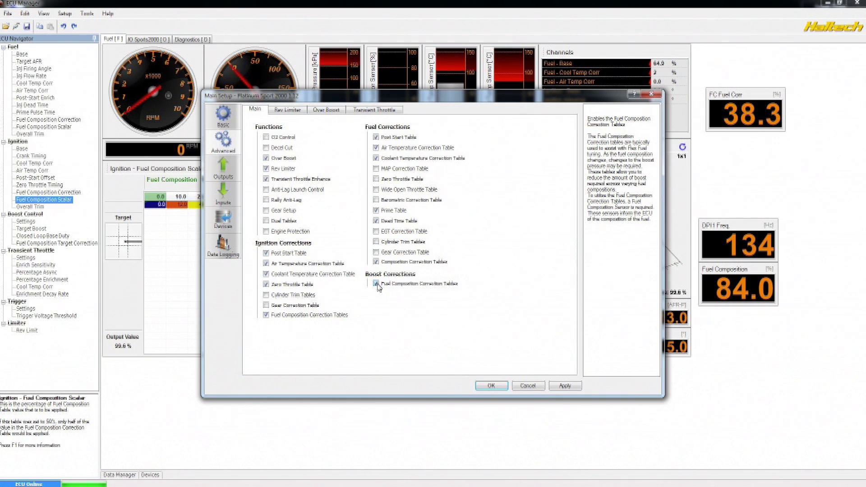
pyautogui.click(491, 385)
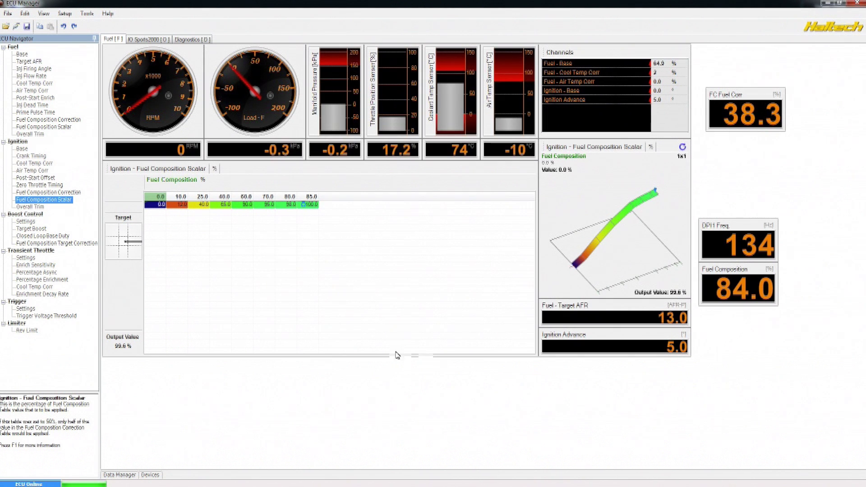
pyautogui.click(40, 244)
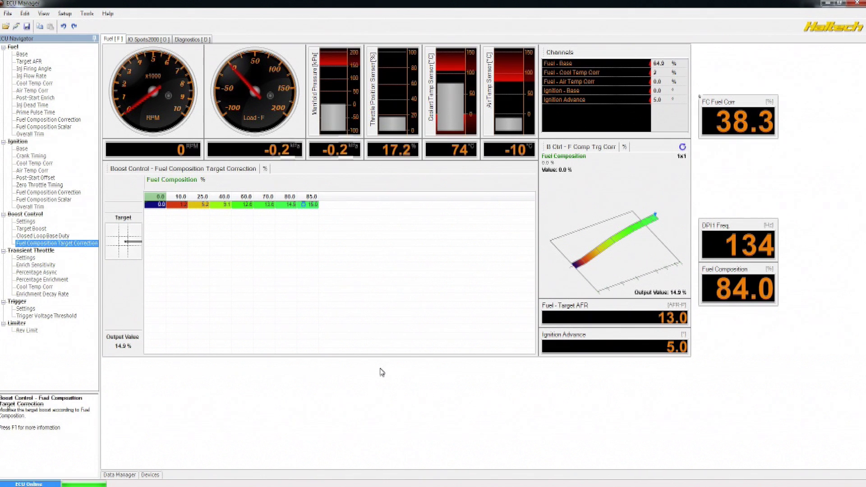
# Step: Right-click empty layout space below the boost target correction table to add a display
pyautogui.rightClick(382, 373)
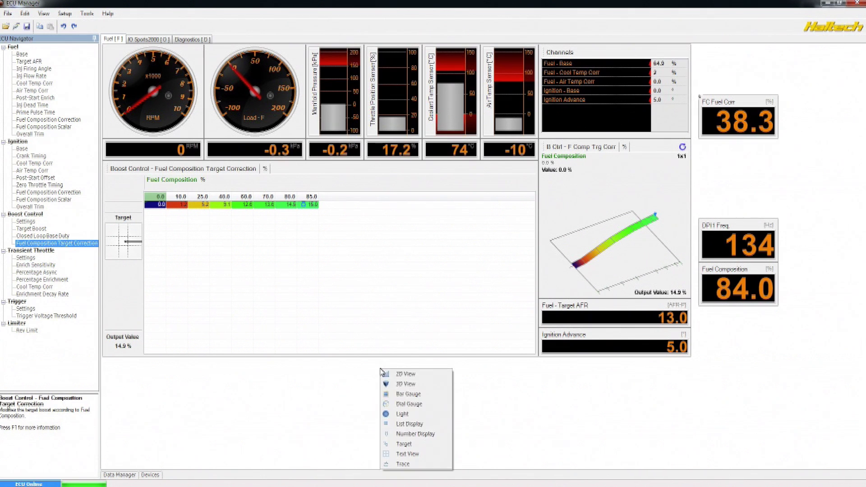
# Step: Add a Channels list display and position it below the table
pyautogui.click(410, 428)
pyautogui.moveTo(425, 376); pyautogui.dragTo(396, 347)
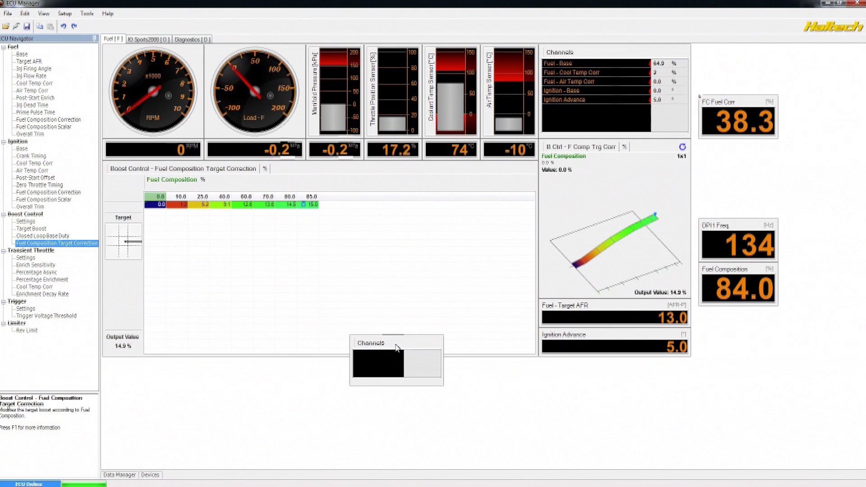
pyautogui.rightClick(397, 349)
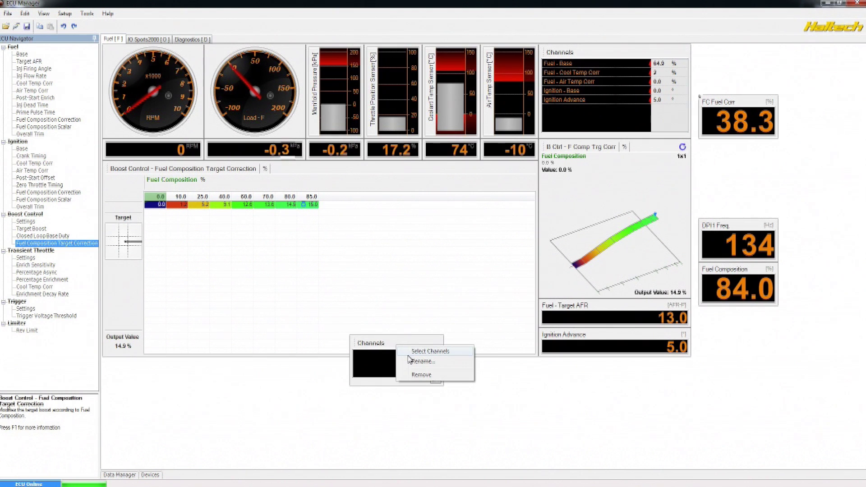
pyautogui.click(408, 356)
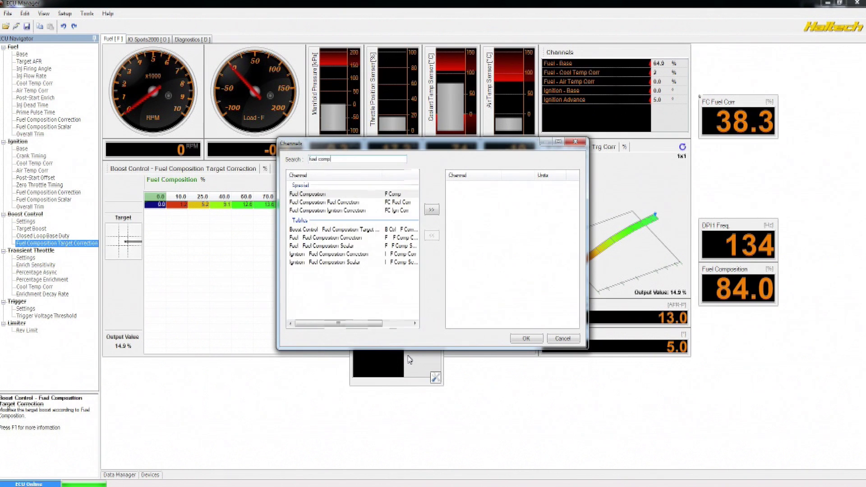
# Step: Fill the list with all eight fuel composition channels and enlarge it to show them
pyautogui.click(326, 196)
pyautogui.hotkey('shift', 'Down')
pyautogui.hotkey('shift', 'Down')
pyautogui.hotkey('shift', 'Down')
pyautogui.hotkey('shift', 'Down')
pyautogui.hotkey('shift', 'Down')
pyautogui.hotkey('shift', 'Down')
pyautogui.hotkey('shift', 'Down')
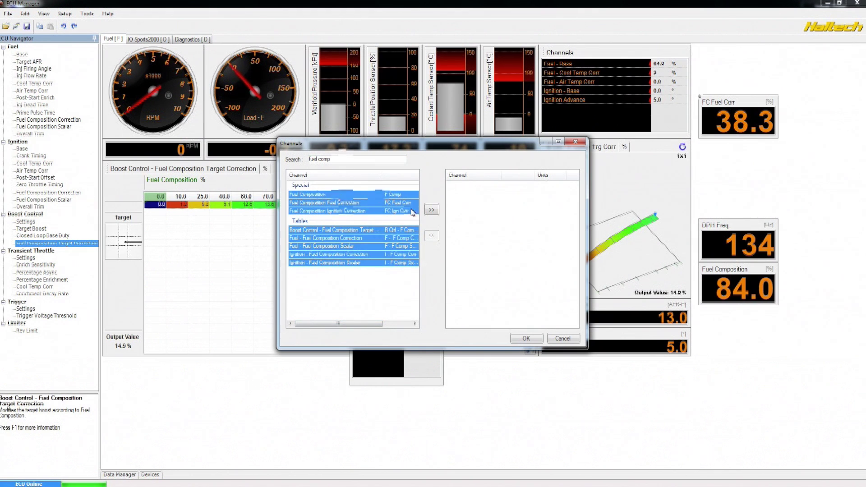
pyautogui.click(432, 209)
pyautogui.click(527, 338)
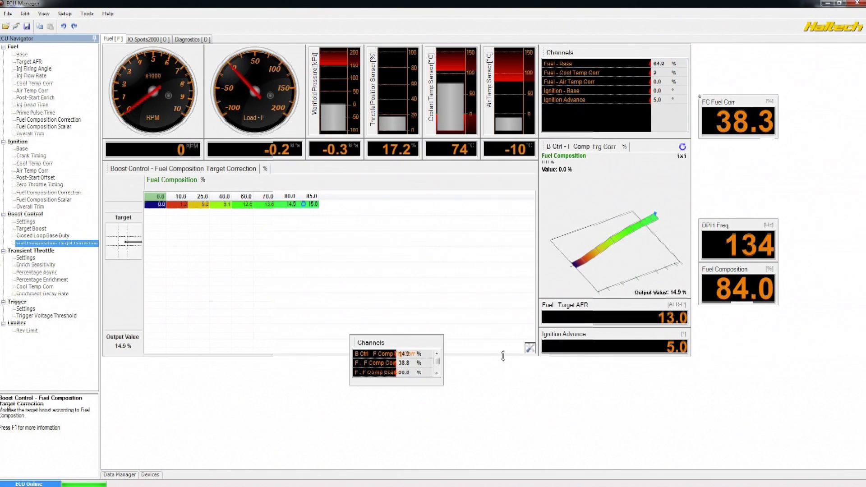
pyautogui.moveTo(441, 385); pyautogui.dragTo(511, 444)
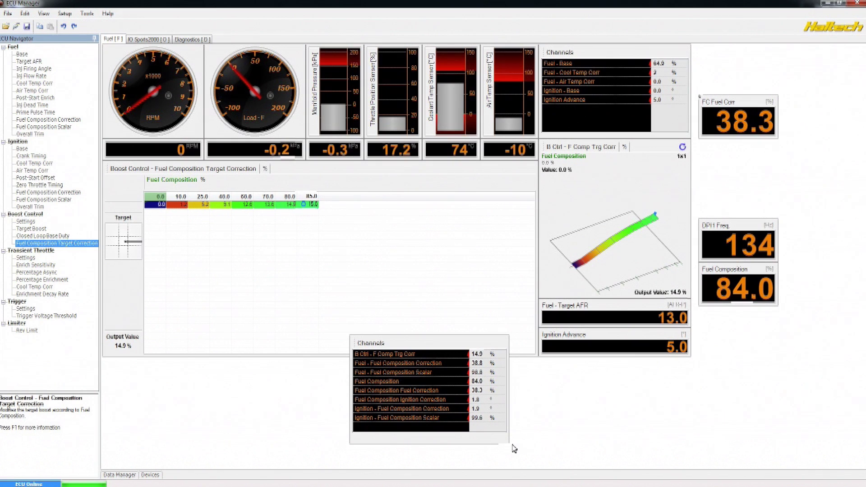